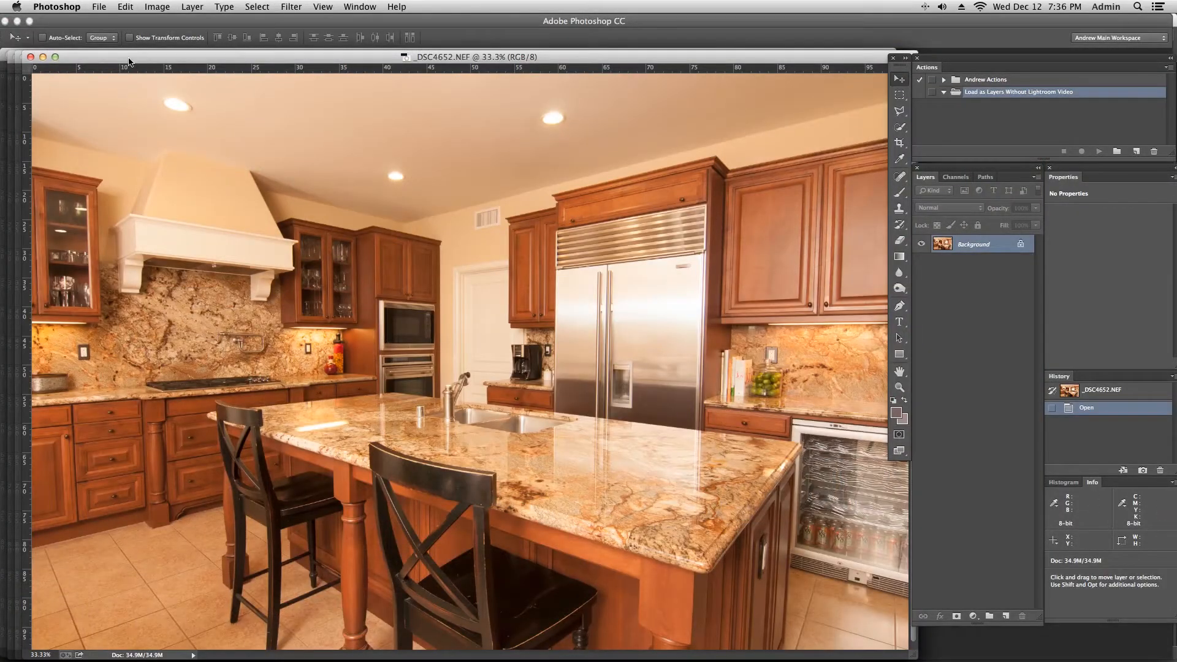
Rearrange the floating image windows so that both _DSC4651.NEF and _DSC4652.NEF are accessible.
{"action": "left_click_drag", "start_coordinate": [127, 57], "coordinate": [285, 99]}
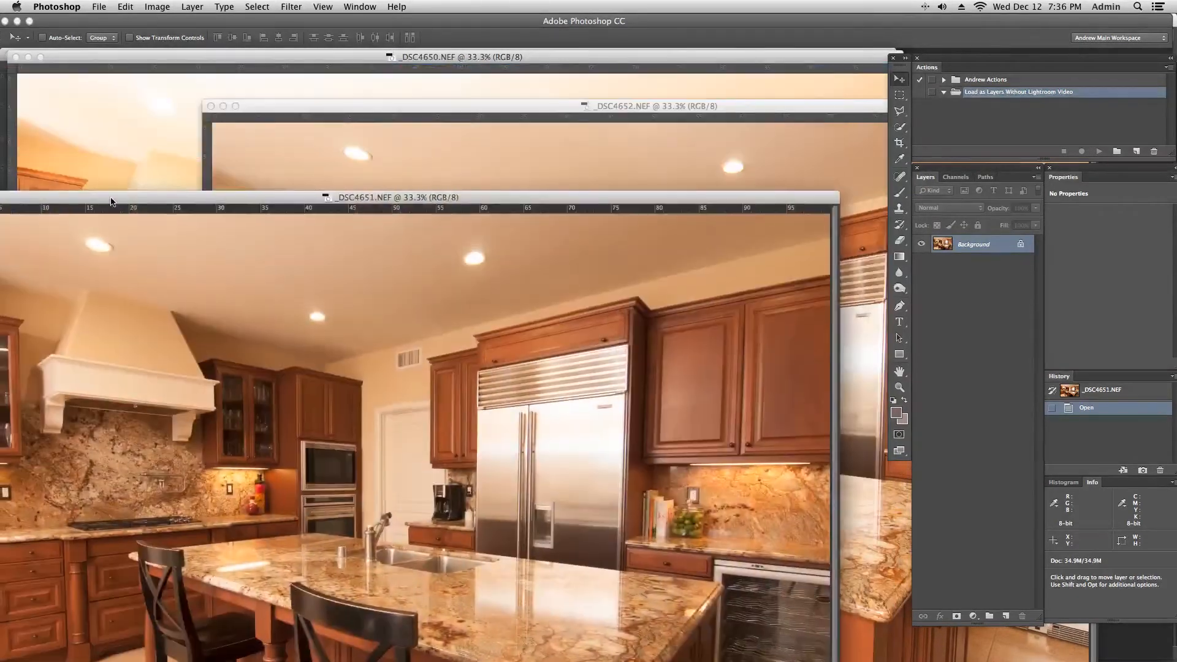
{"action": "left_click_drag", "start_coordinate": [133, 209], "coordinate": [104, 148]}
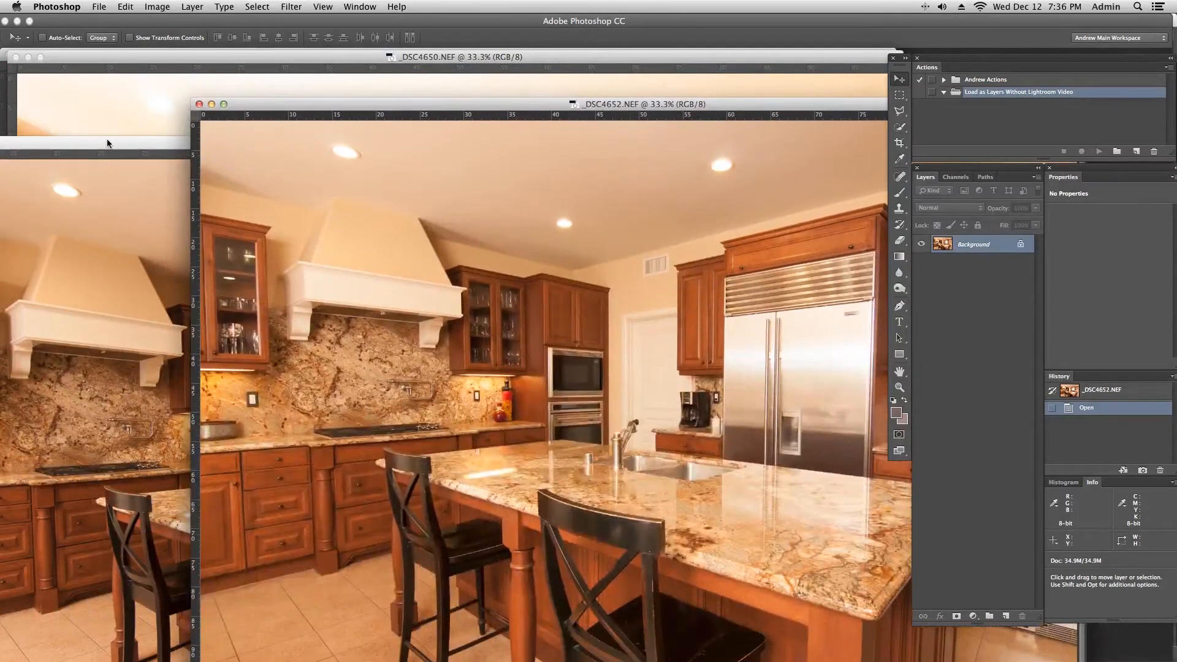
{"action": "left_click_drag", "start_coordinate": [107, 144], "coordinate": [146, 62]}
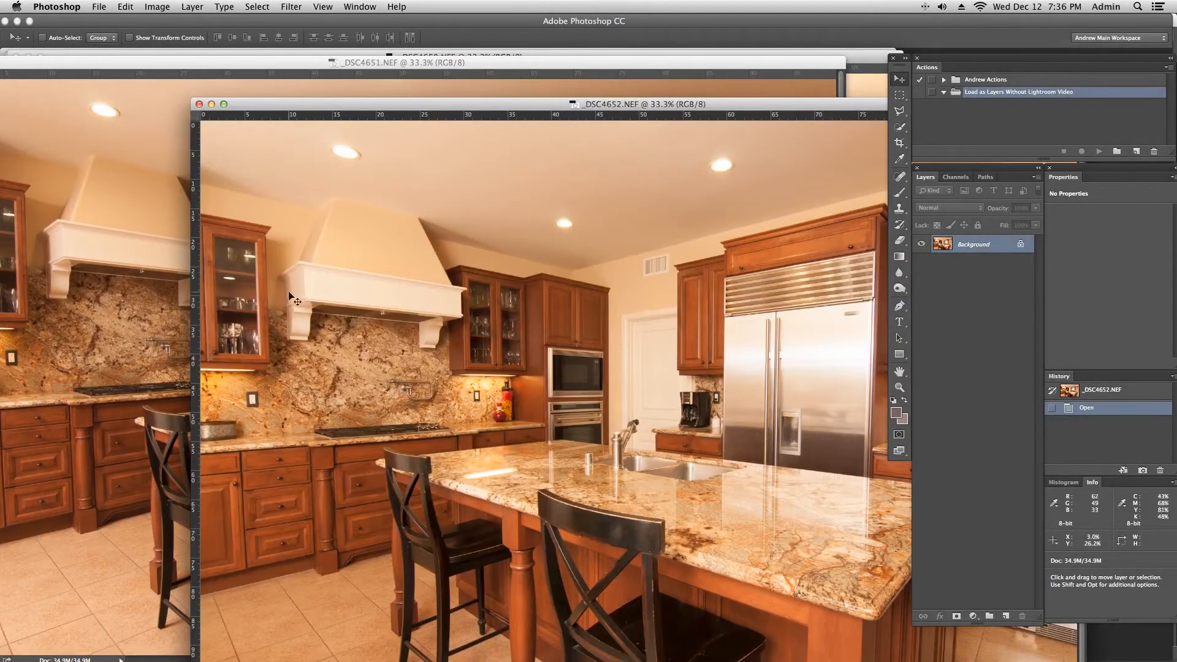
Create an action named "4 layer stack" in the Load as Layers Without Lightroom Video set and start recording it.
{"action": "left_click", "coordinate": [1137, 152]}
{"action": "type", "text": "4"}
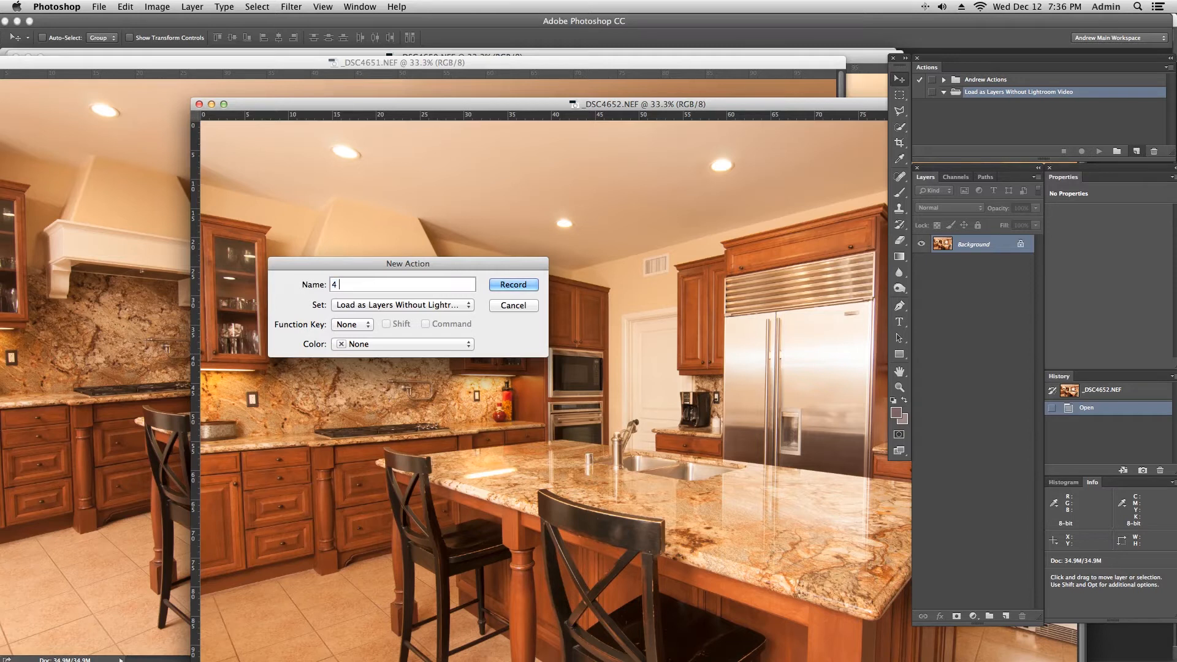
{"action": "type", "text": " layer stack"}
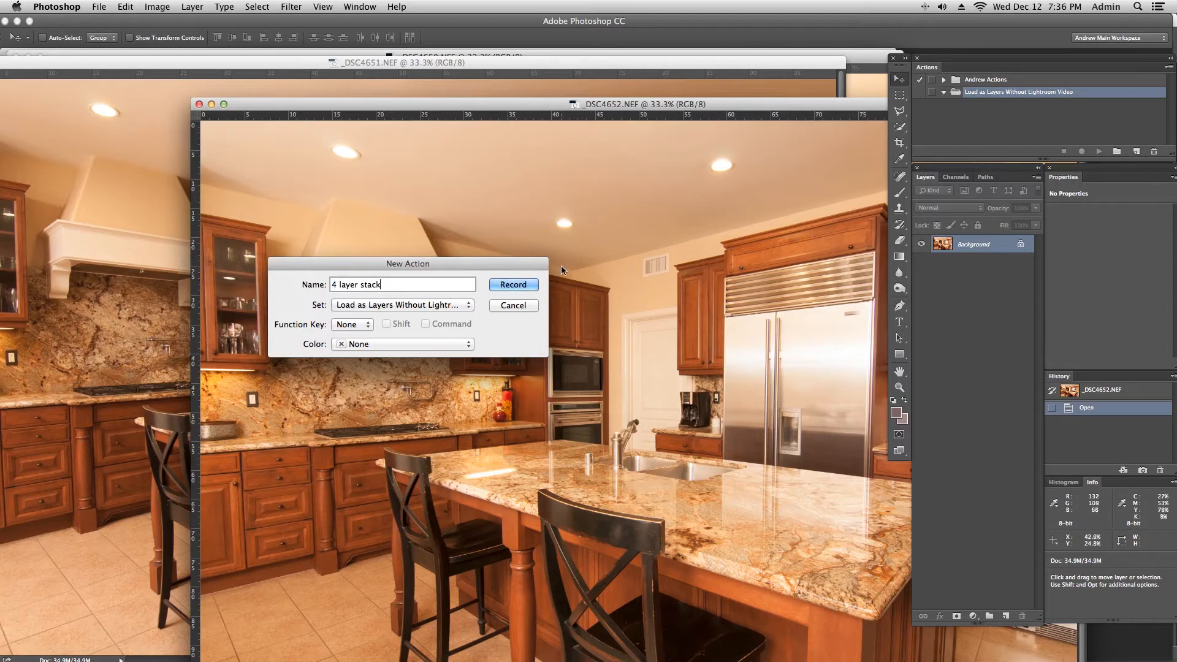
{"action": "left_click", "coordinate": [528, 286]}
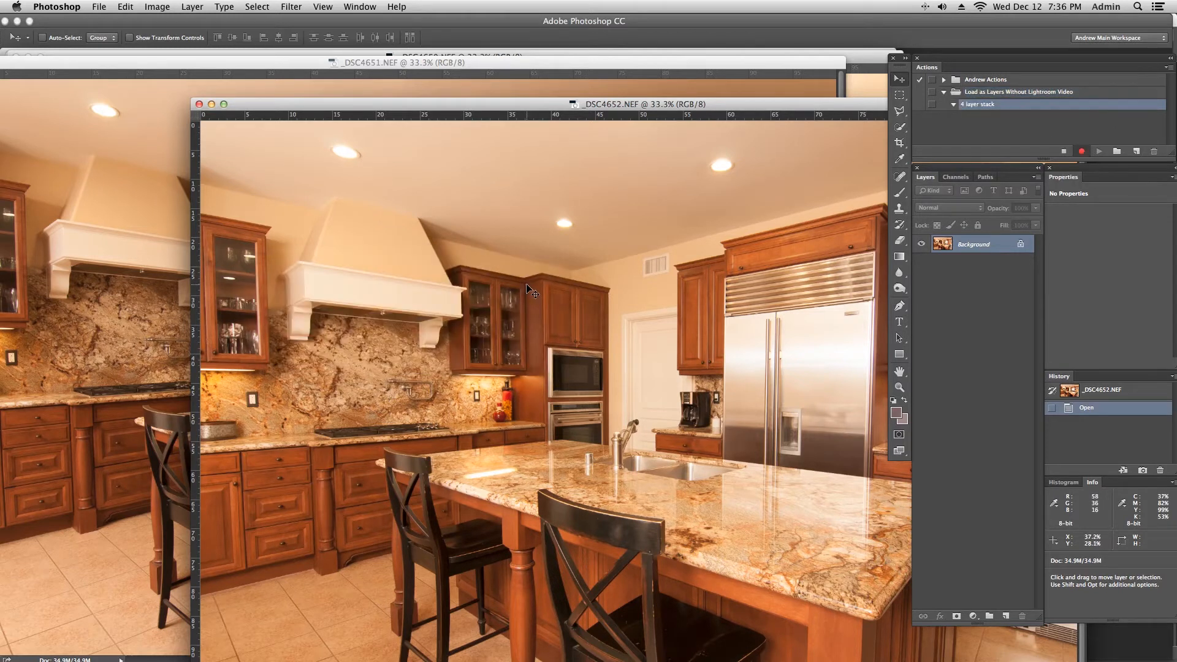
Copy the entire canvas of _DSC4651.NEF and paste it into _DSC4652.NEF as a new layer.
{"action": "left_click_drag", "start_coordinate": [385, 105], "coordinate": [620, 103]}
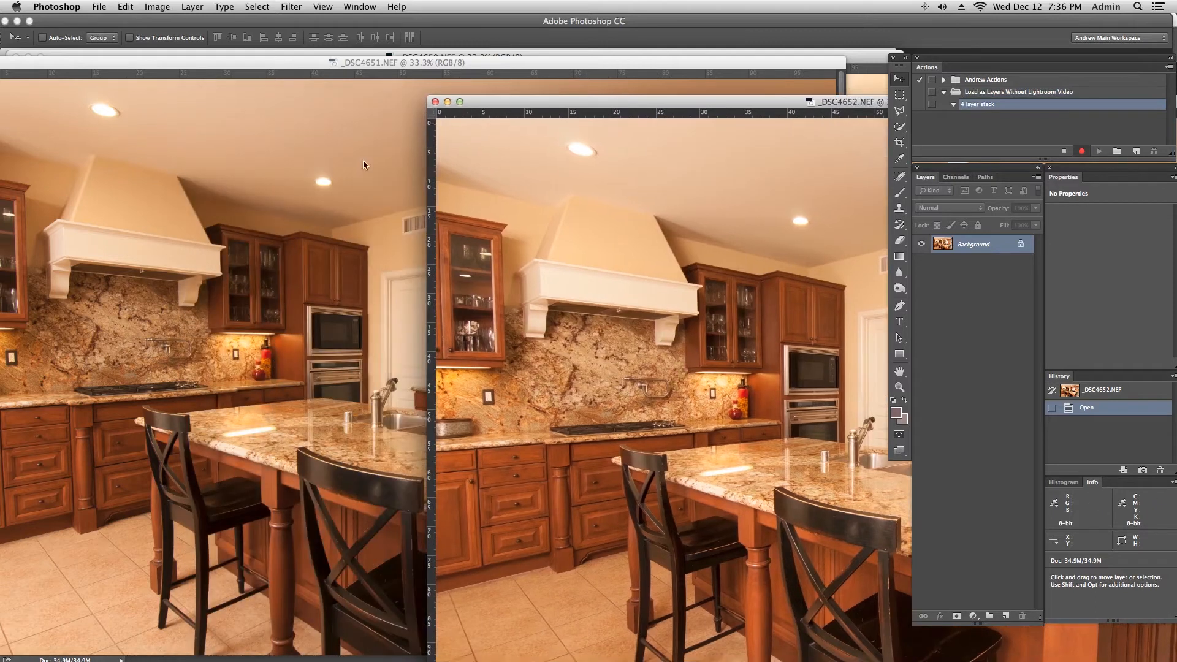
{"action": "left_click", "coordinate": [322, 180]}
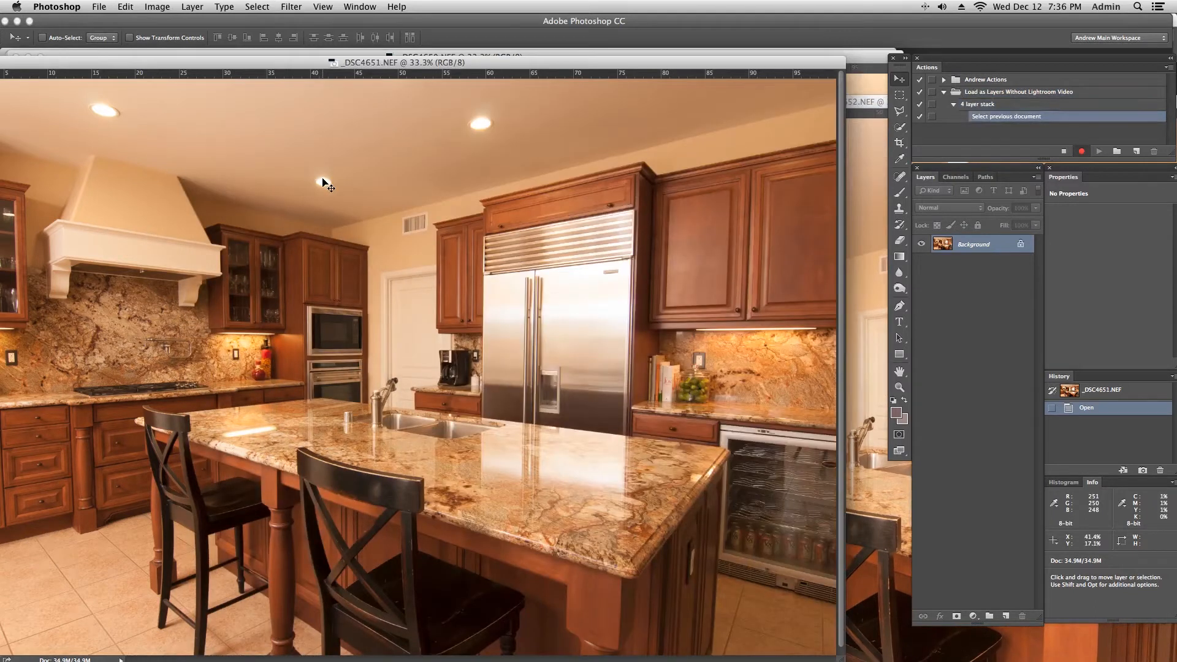
{"action": "key", "text": "super+a"}
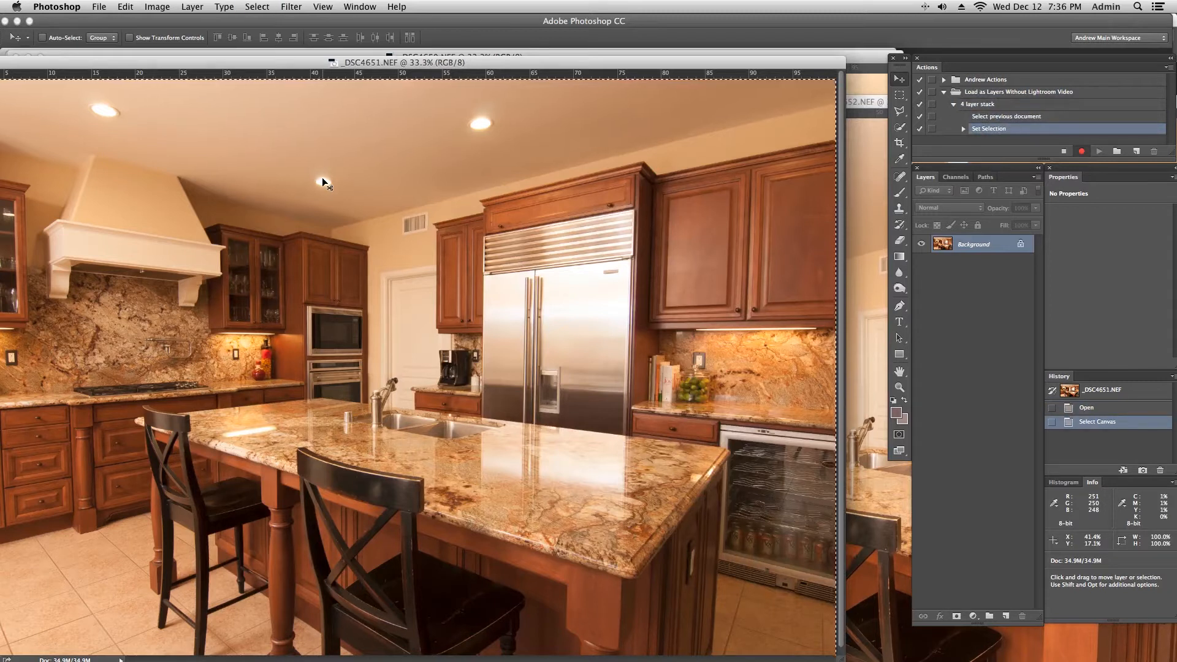
{"action": "key", "text": "super+c"}
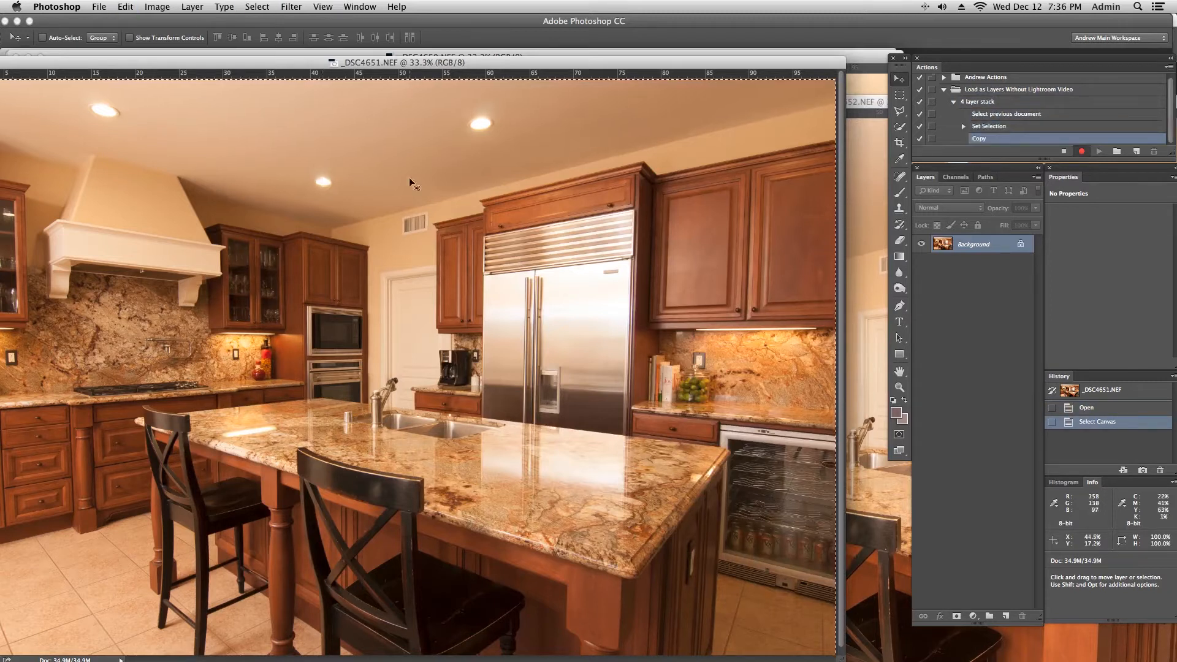
{"action": "left_click", "coordinate": [871, 149]}
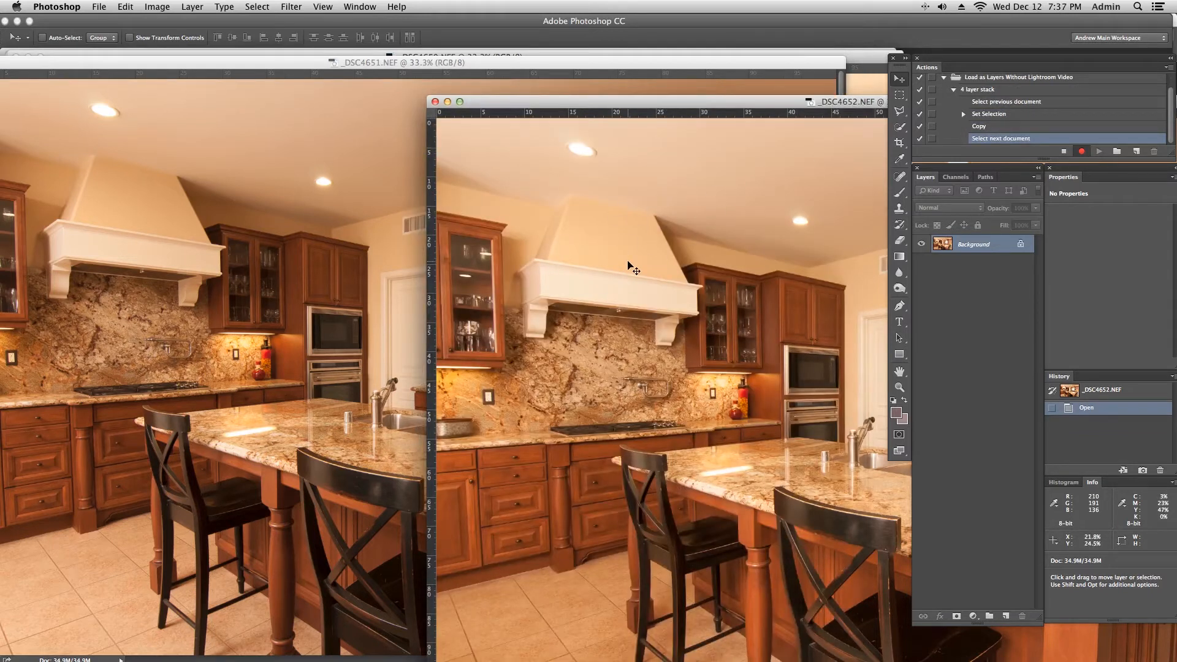
{"action": "key", "text": "super+v"}
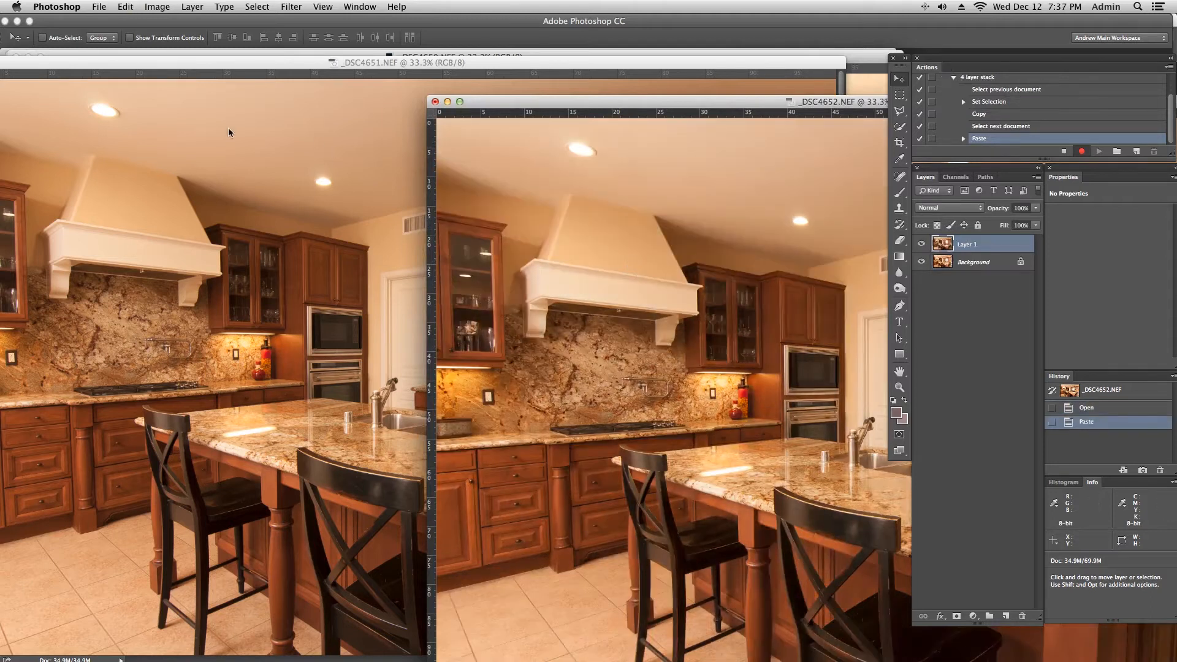
Close the _DSC4651.NEF document without saving its changes.
{"action": "left_click", "coordinate": [228, 132]}
{"action": "left_click_drag", "start_coordinate": [184, 67], "coordinate": [286, 146]}
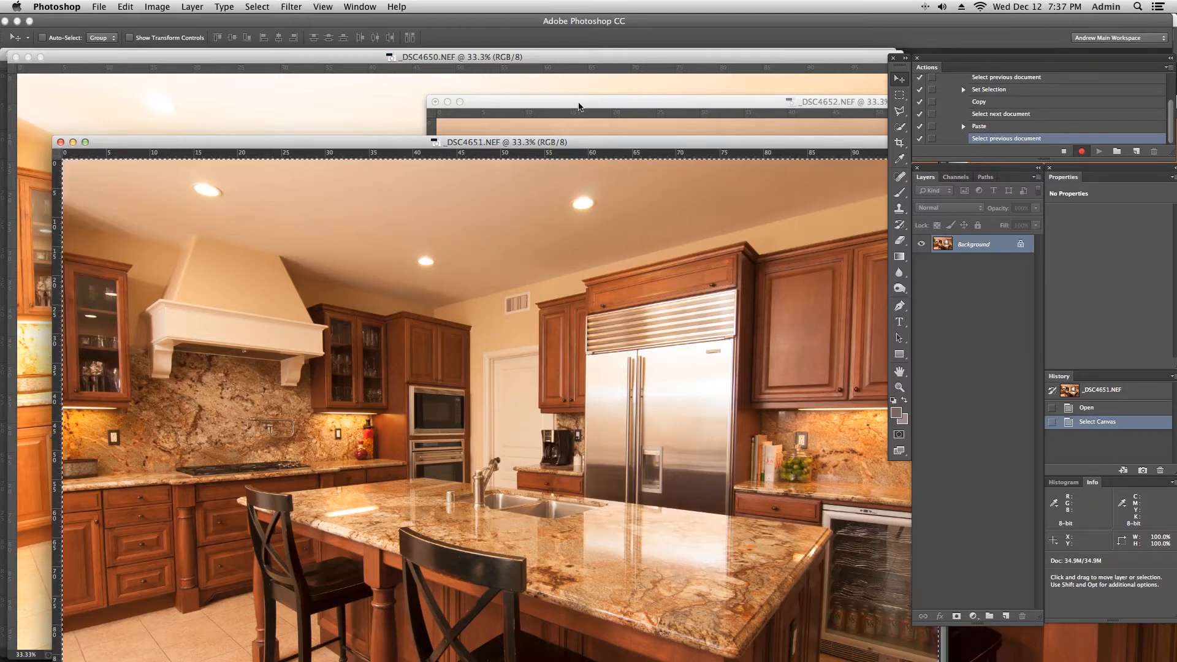
{"action": "left_click", "coordinate": [61, 142]}
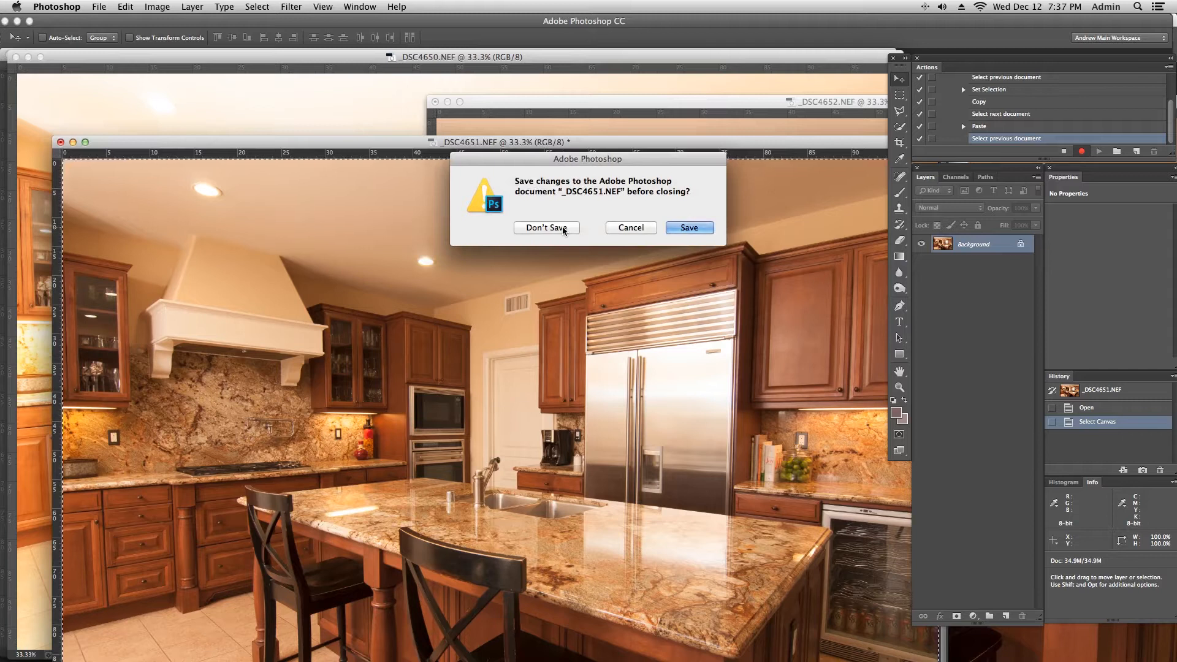
{"action": "left_click", "coordinate": [563, 230]}
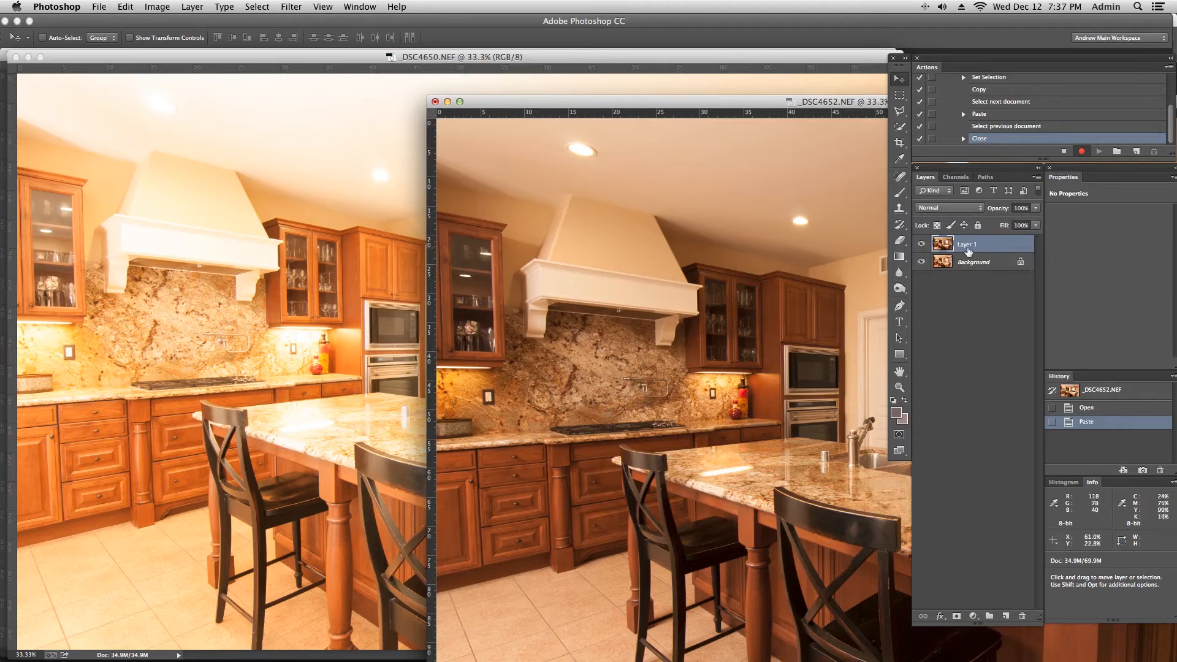
Select the entire canvas of _DSC4650.NEF and copy it.
{"action": "left_click", "coordinate": [253, 220]}
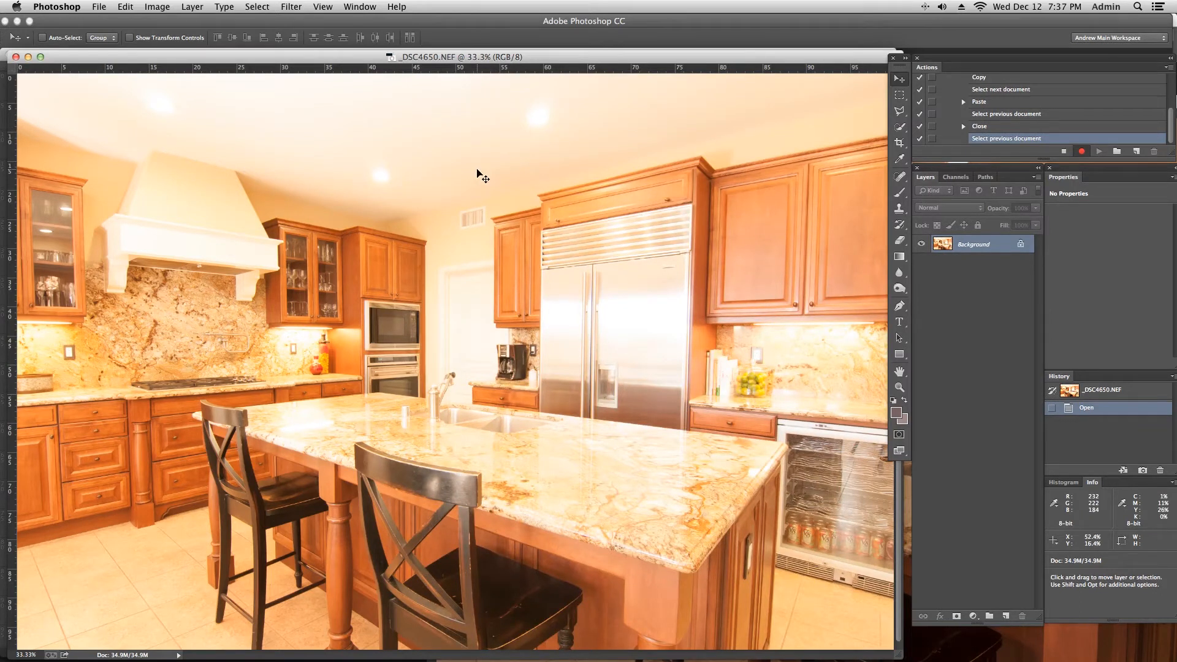
{"action": "left_click", "coordinate": [97, 7]}
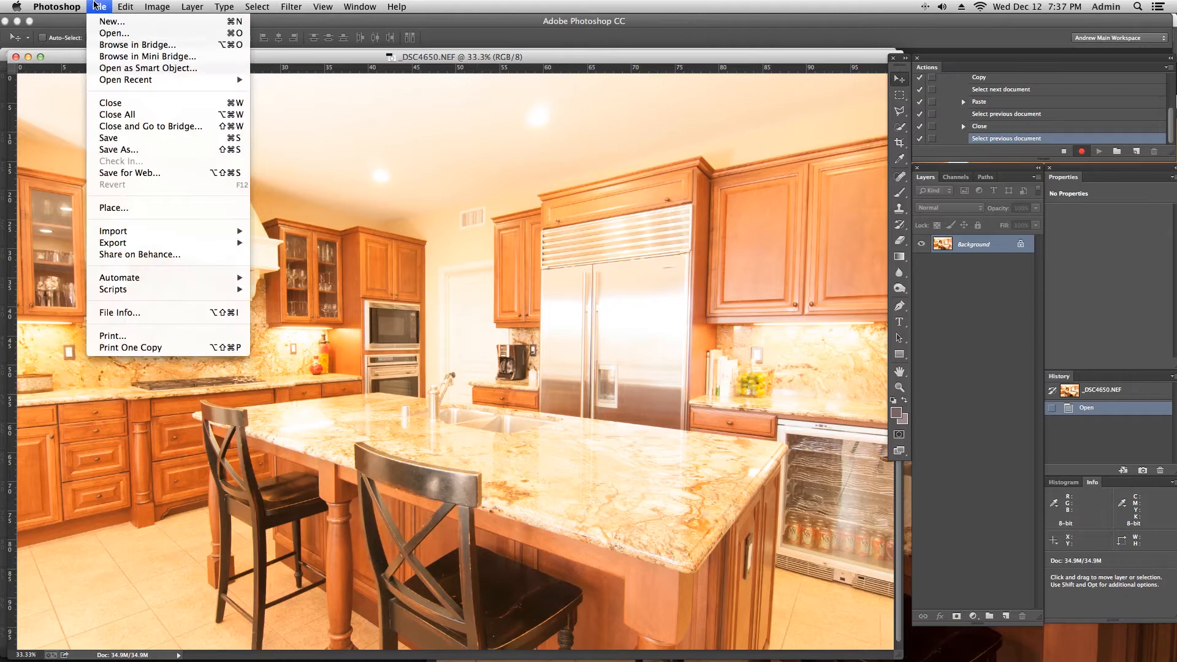
{"action": "mouse_move", "coordinate": [127, 5]}
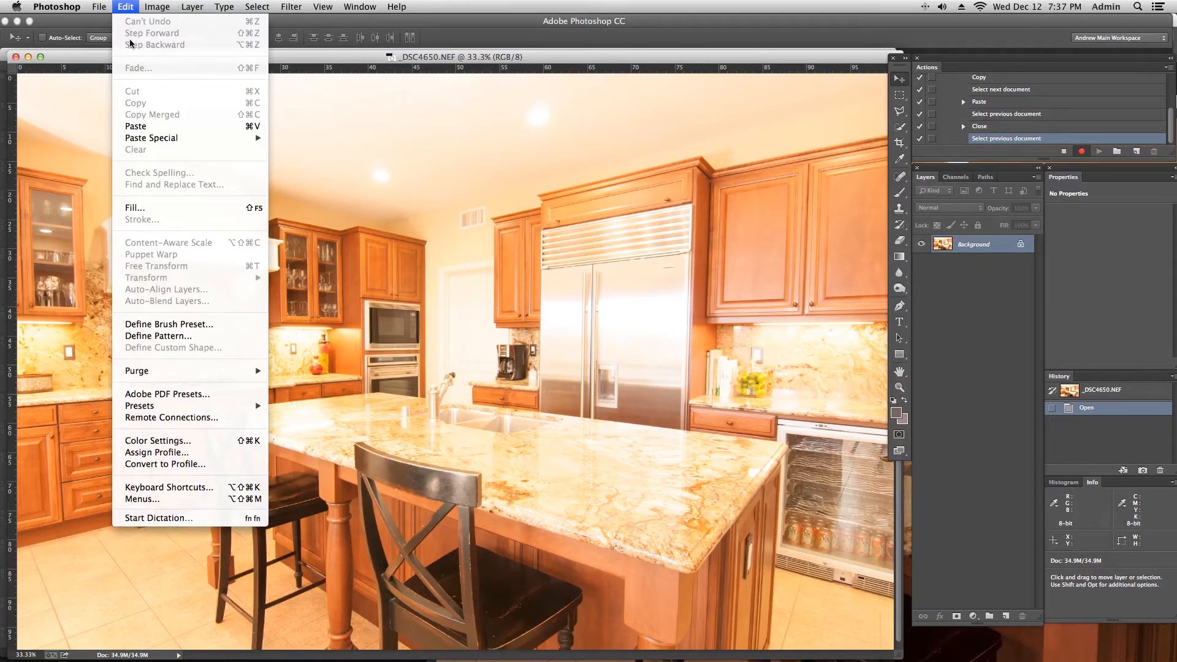
{"action": "mouse_move", "coordinate": [163, 5]}
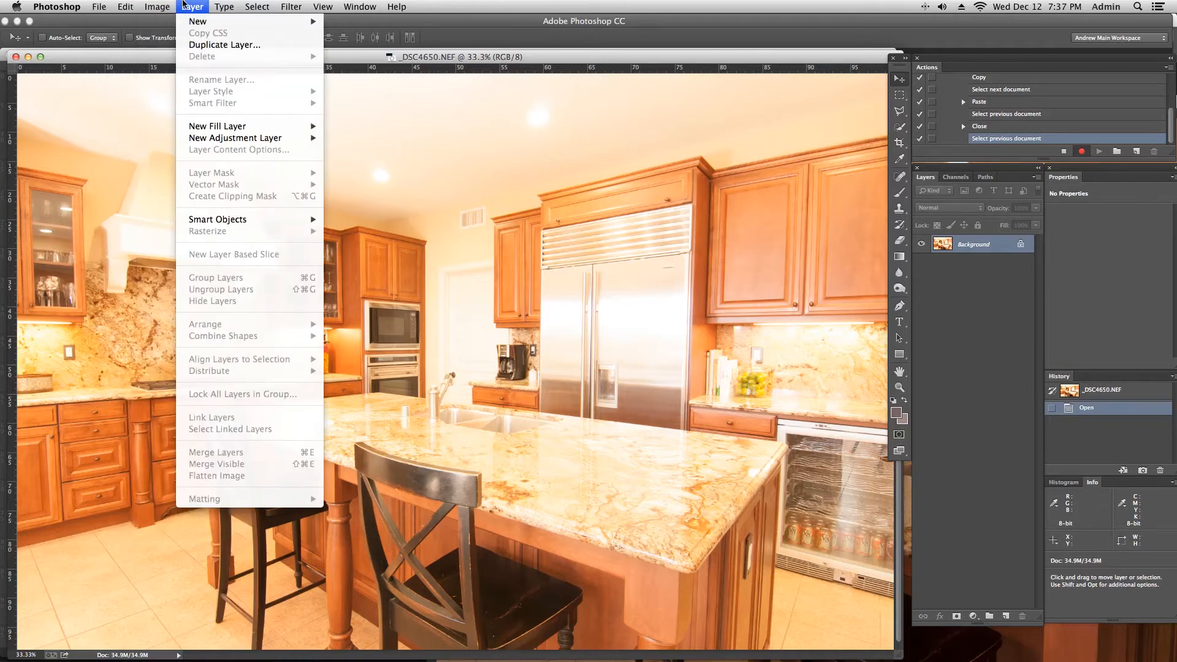
{"action": "mouse_move", "coordinate": [266, 4]}
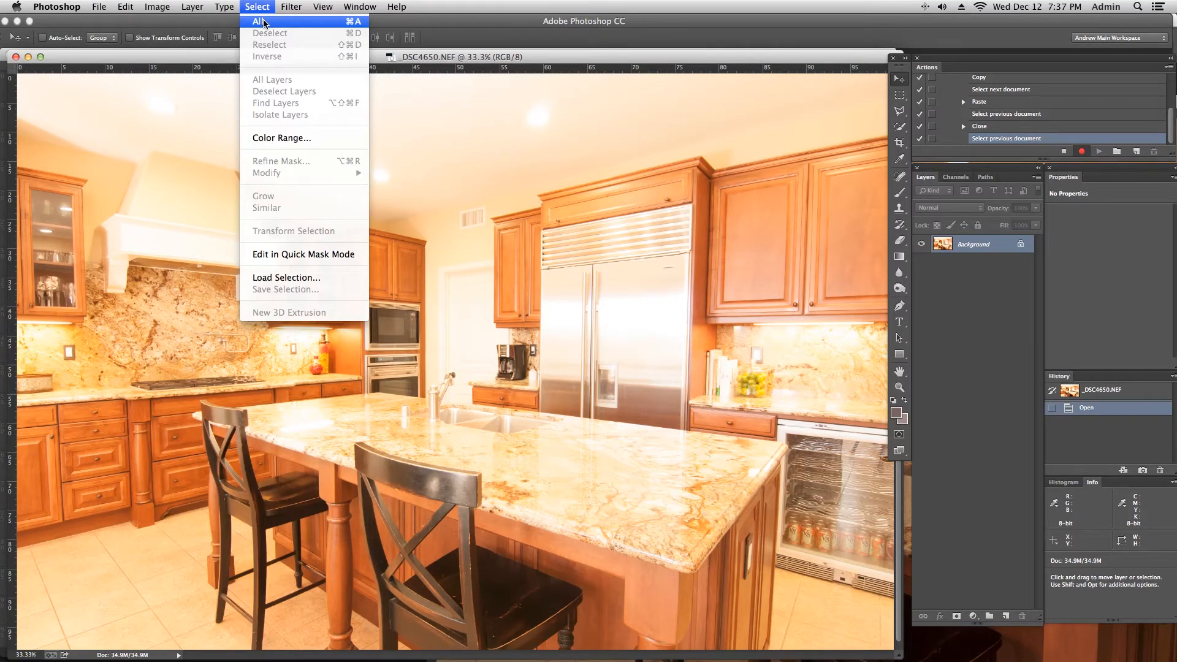
{"action": "left_click", "coordinate": [264, 23]}
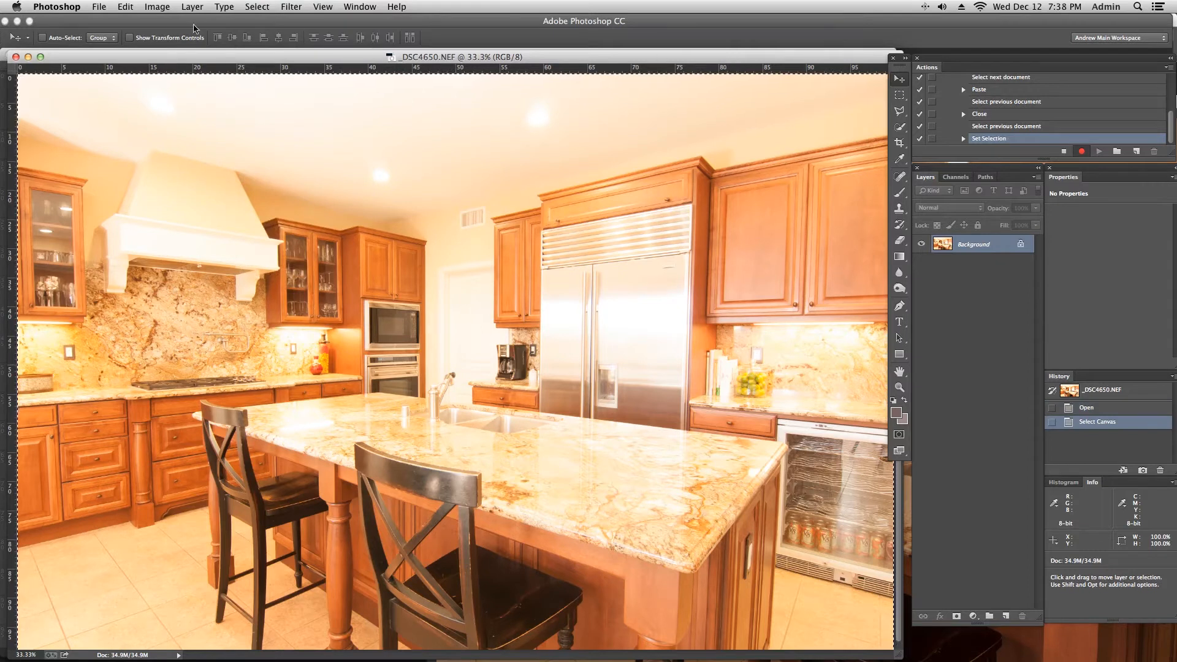
{"action": "left_click", "coordinate": [125, 6]}
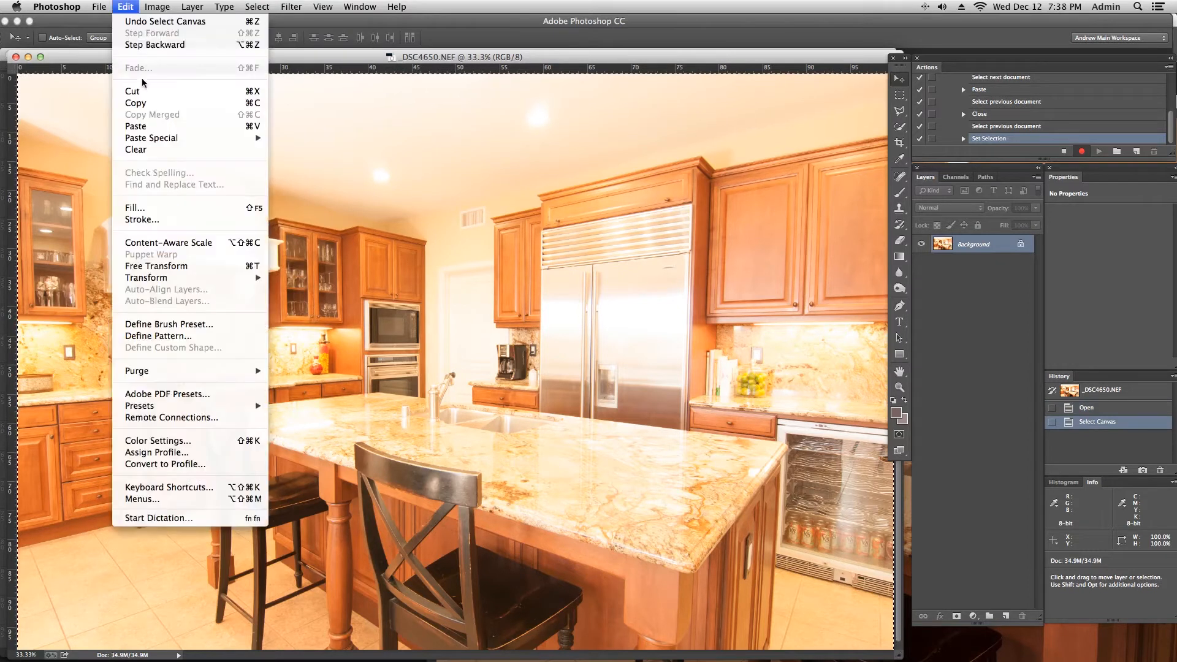
{"action": "left_click", "coordinate": [149, 103]}
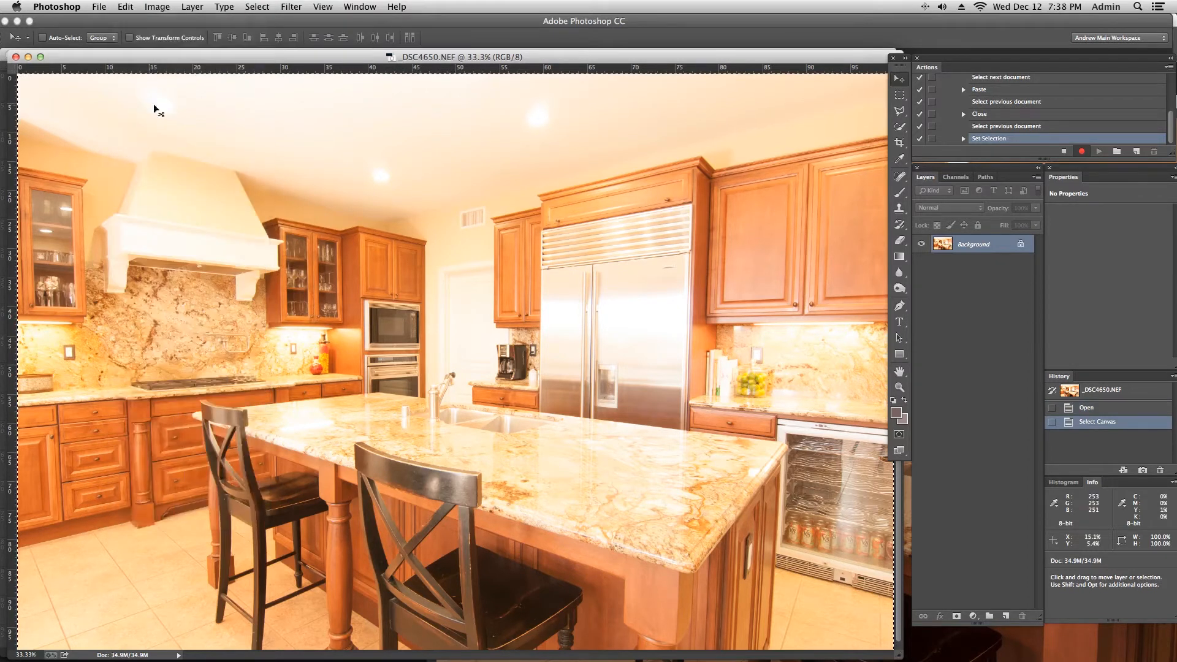
Paste the copied _DSC4650.NEF image into _DSC4652.NEF as a new layer above the existing ones.
{"action": "left_click_drag", "start_coordinate": [683, 58], "coordinate": [489, 99]}
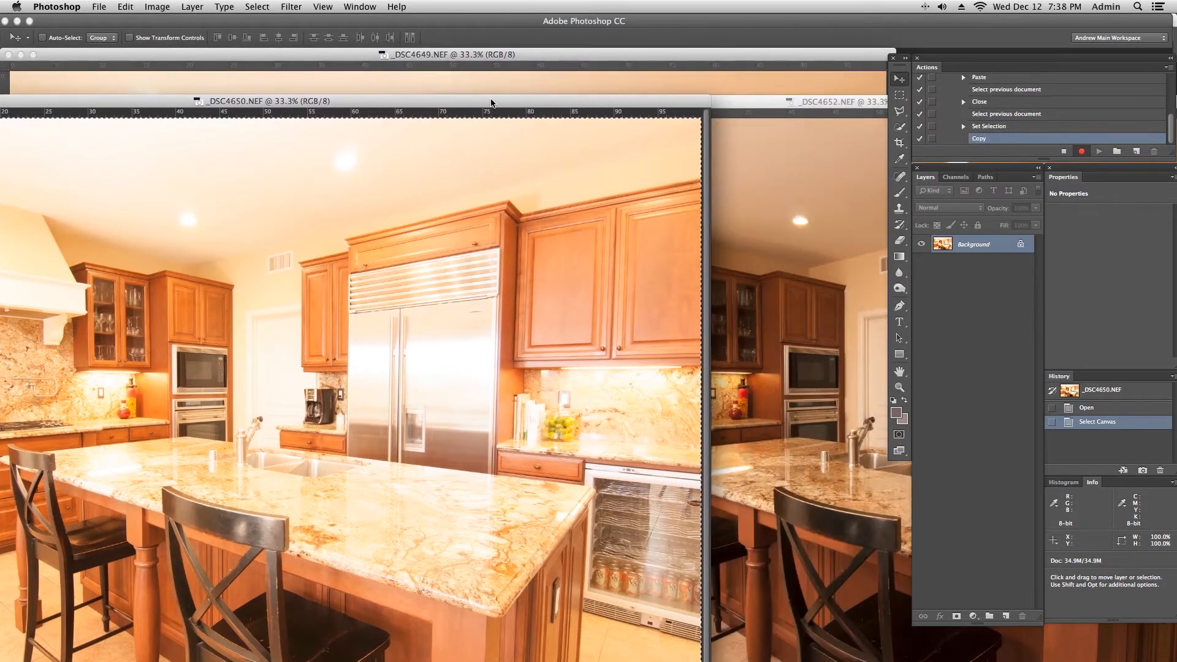
{"action": "left_click", "coordinate": [787, 232]}
{"action": "key", "text": "super+v"}
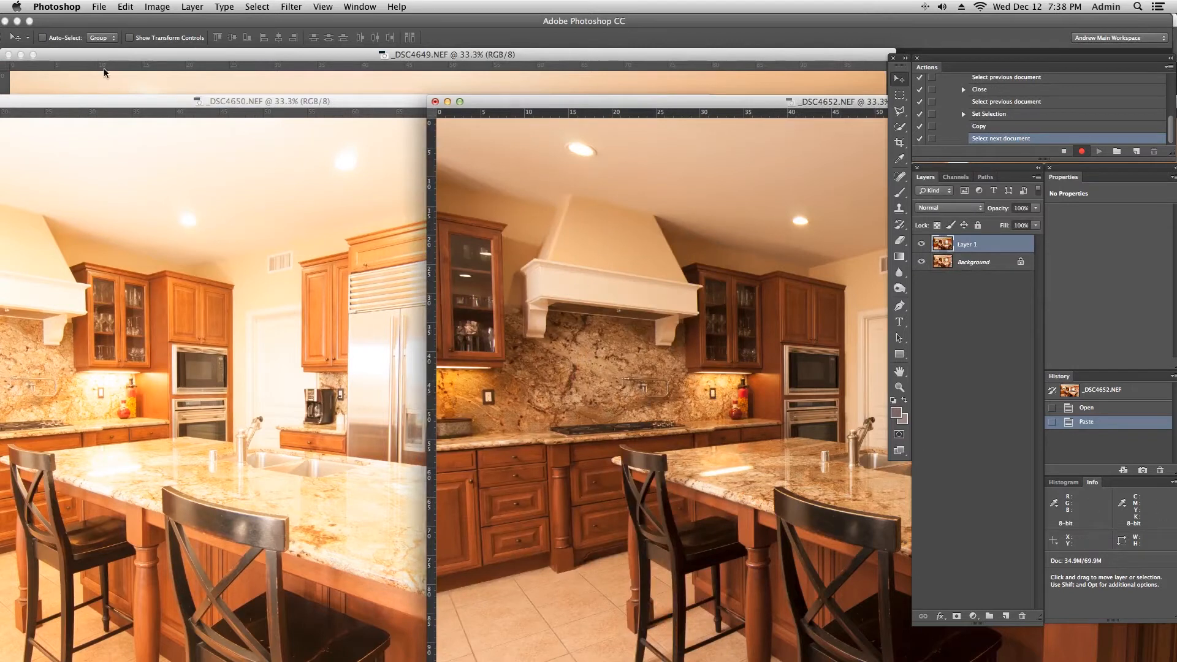
{"action": "left_click", "coordinate": [125, 6]}
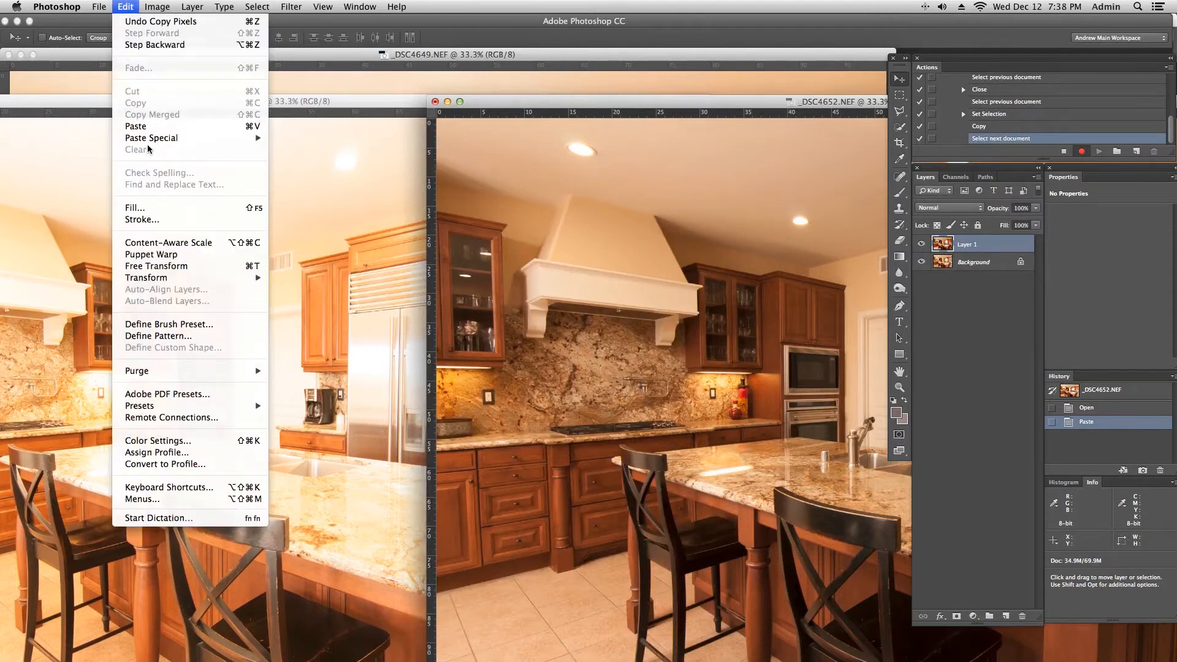
{"action": "left_click", "coordinate": [149, 127]}
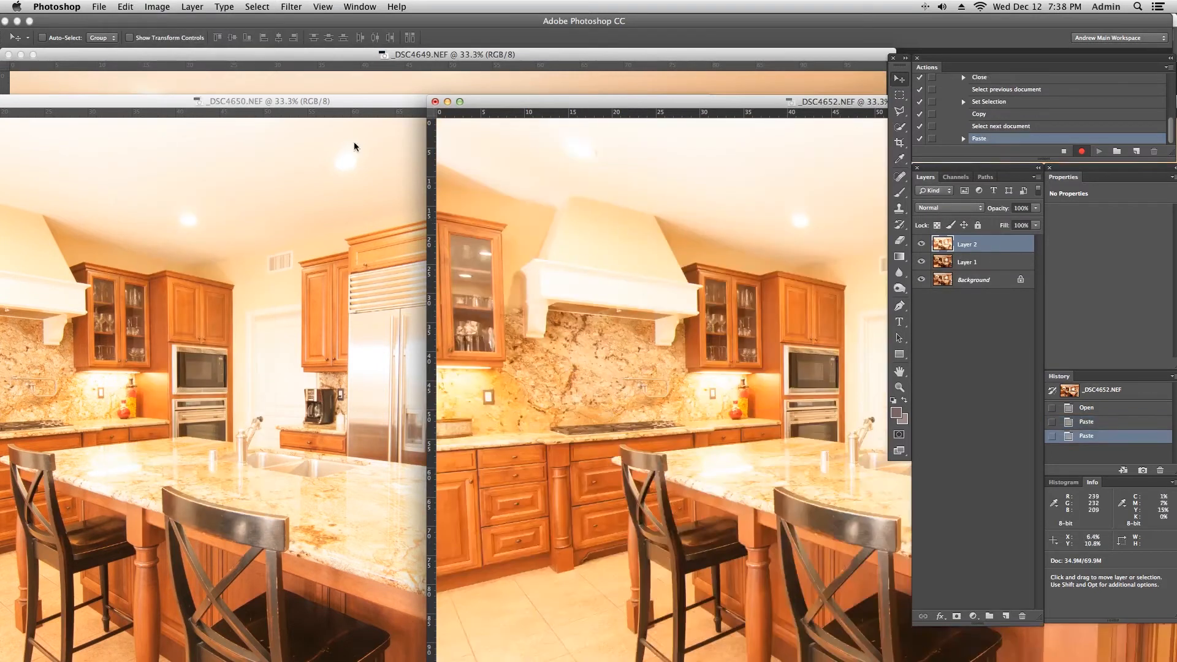
Close the _DSC4650.NEF document without saving its changes.
{"action": "left_click", "coordinate": [257, 103]}
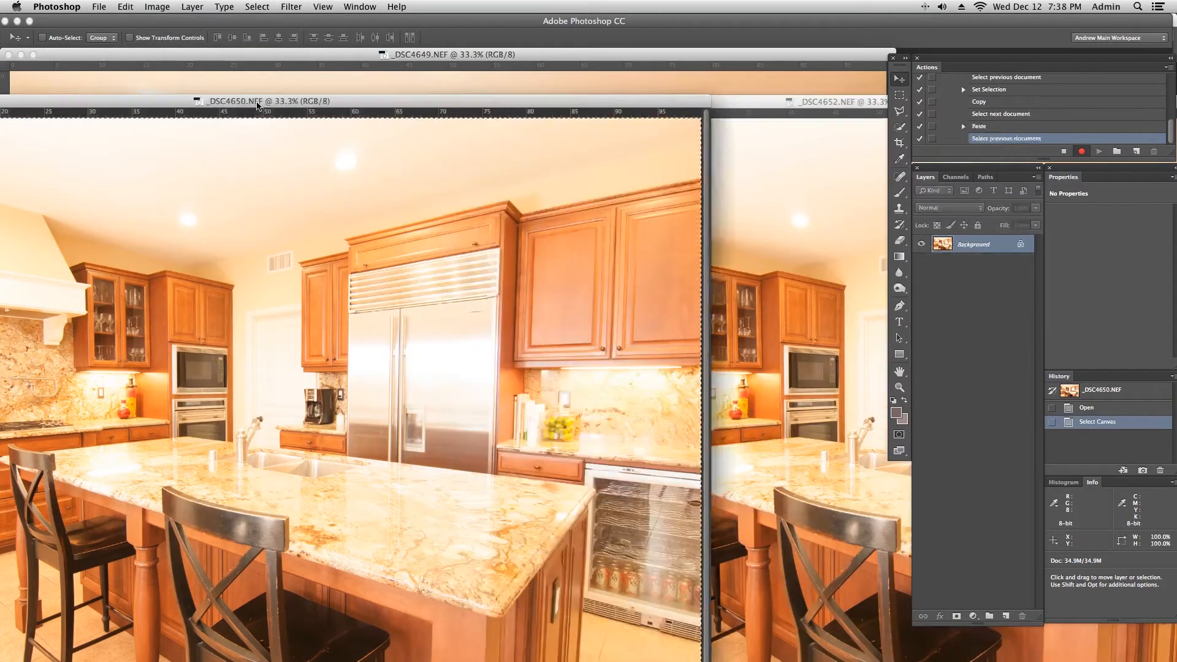
{"action": "left_click_drag", "start_coordinate": [257, 103], "coordinate": [514, 101]}
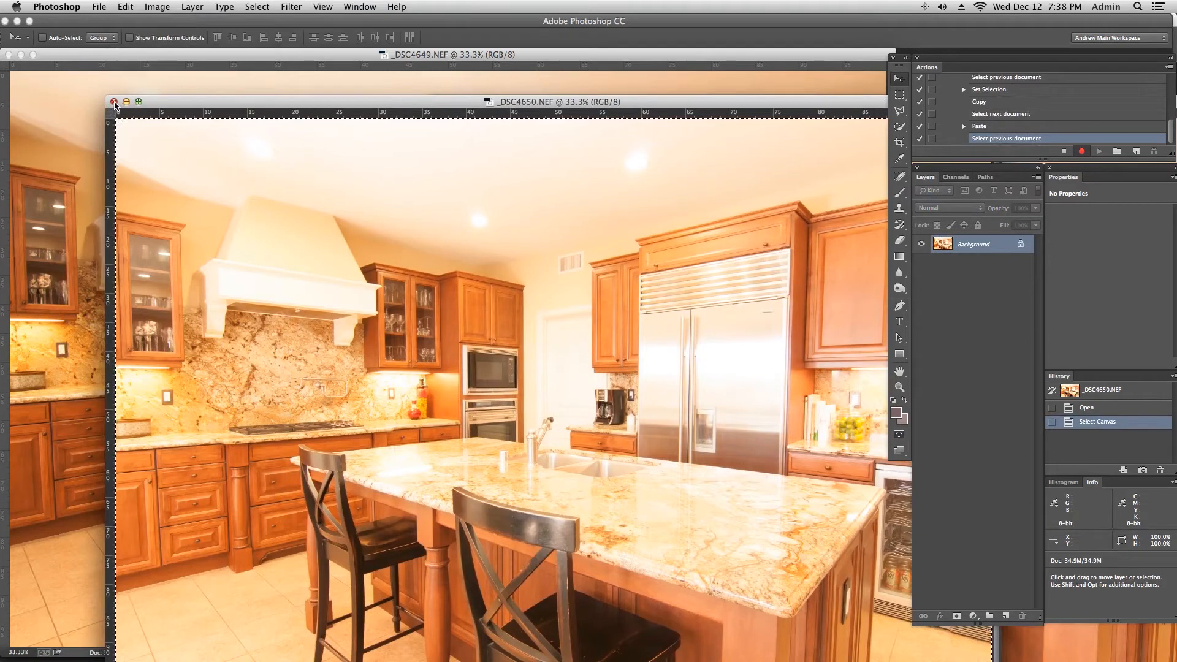
{"action": "left_click", "coordinate": [114, 102]}
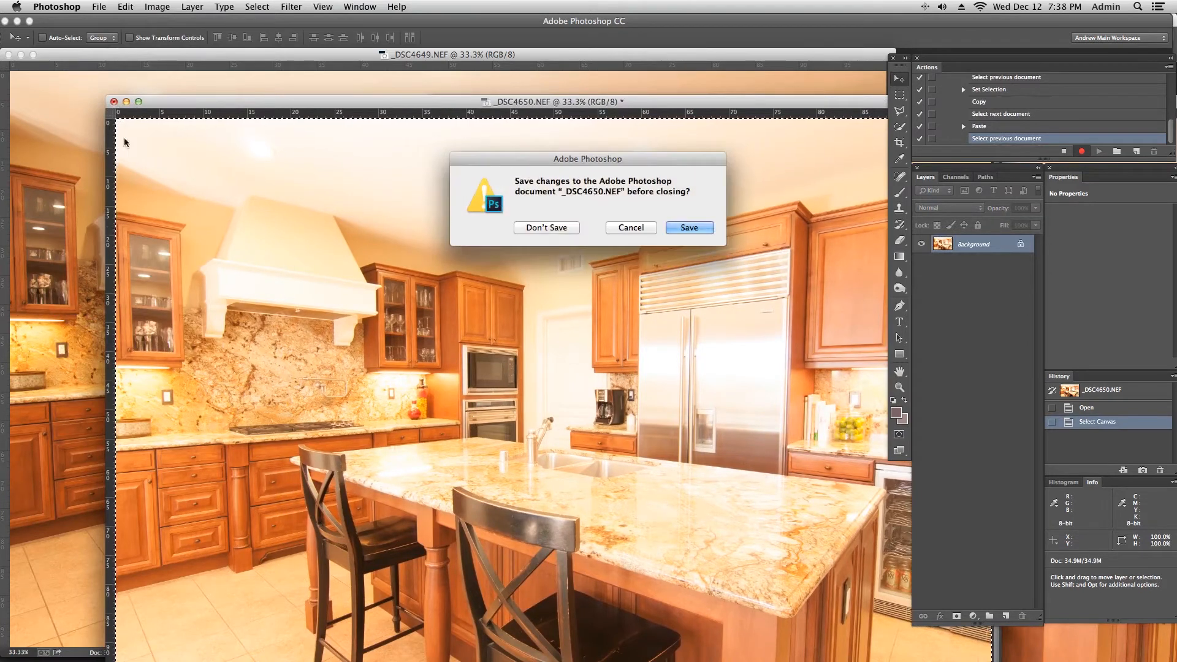
{"action": "left_click", "coordinate": [561, 230]}
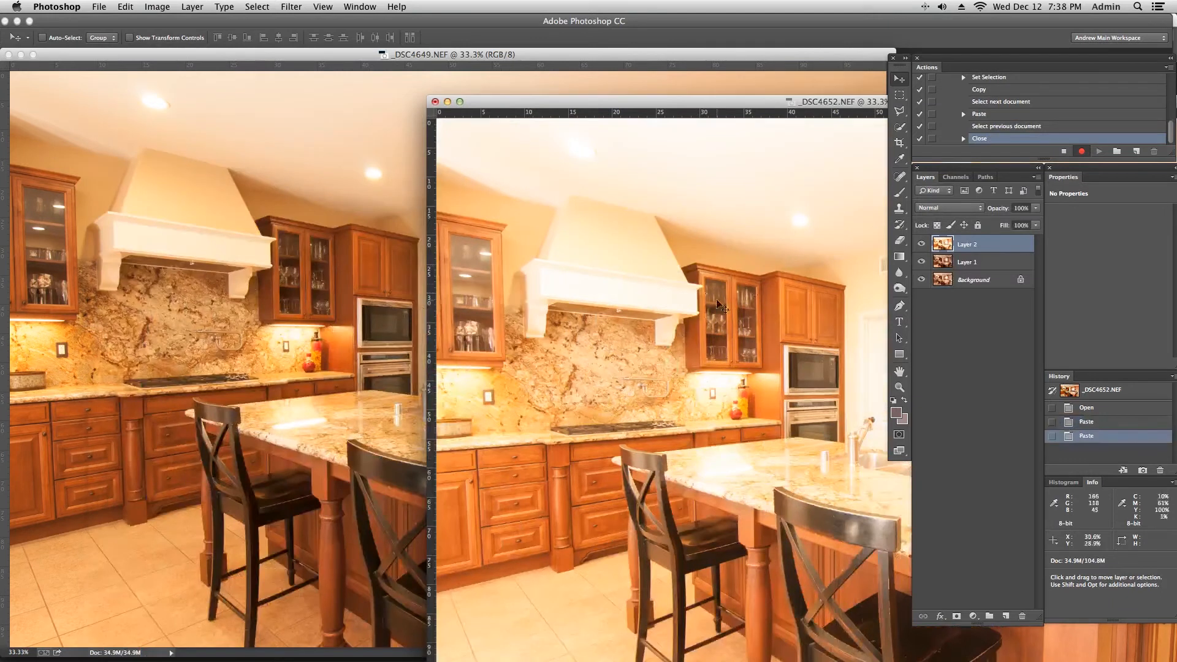
Copy the entire canvas of _DSC4649.NEF and paste it into _DSC4652.NEF as a new layer above the existing ones.
{"action": "left_click", "coordinate": [181, 60]}
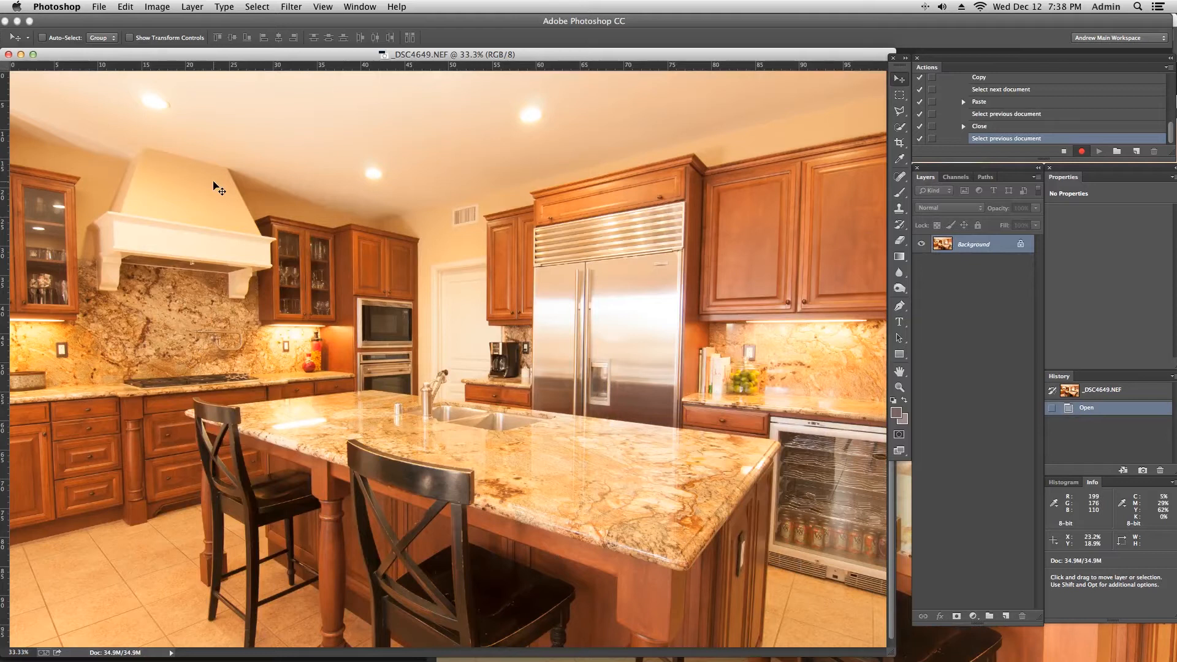
{"action": "key", "text": "super+a"}
{"action": "key", "text": "super+c"}
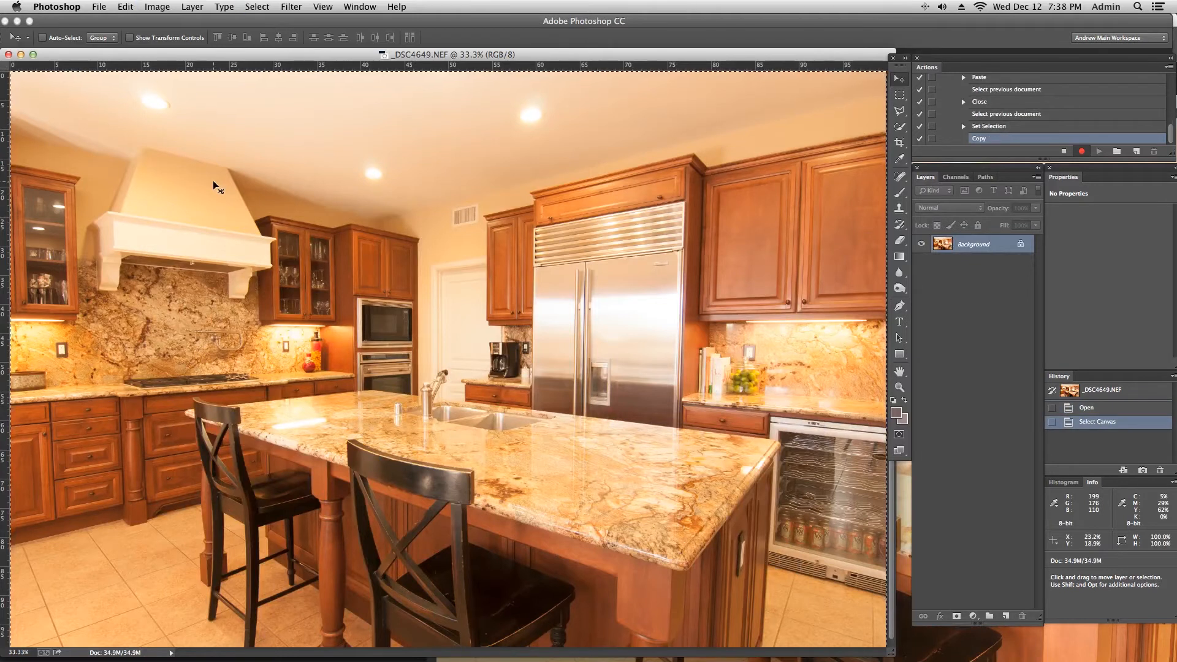
{"action": "left_click_drag", "start_coordinate": [701, 56], "coordinate": [378, 106]}
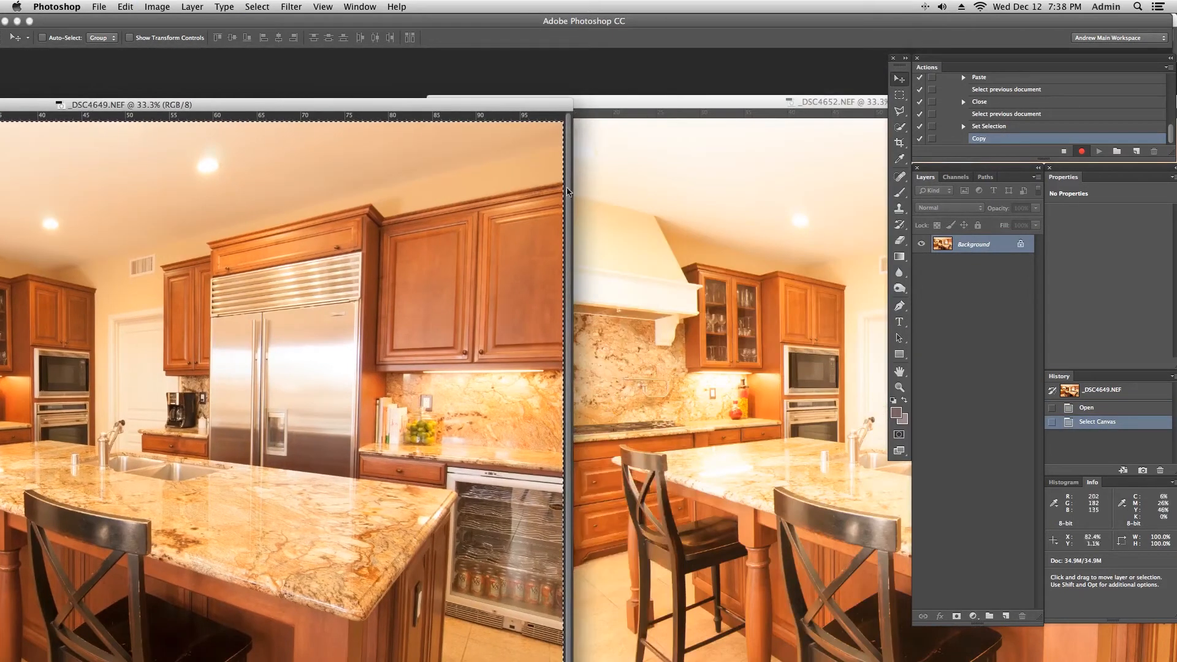
{"action": "left_click", "coordinate": [656, 219]}
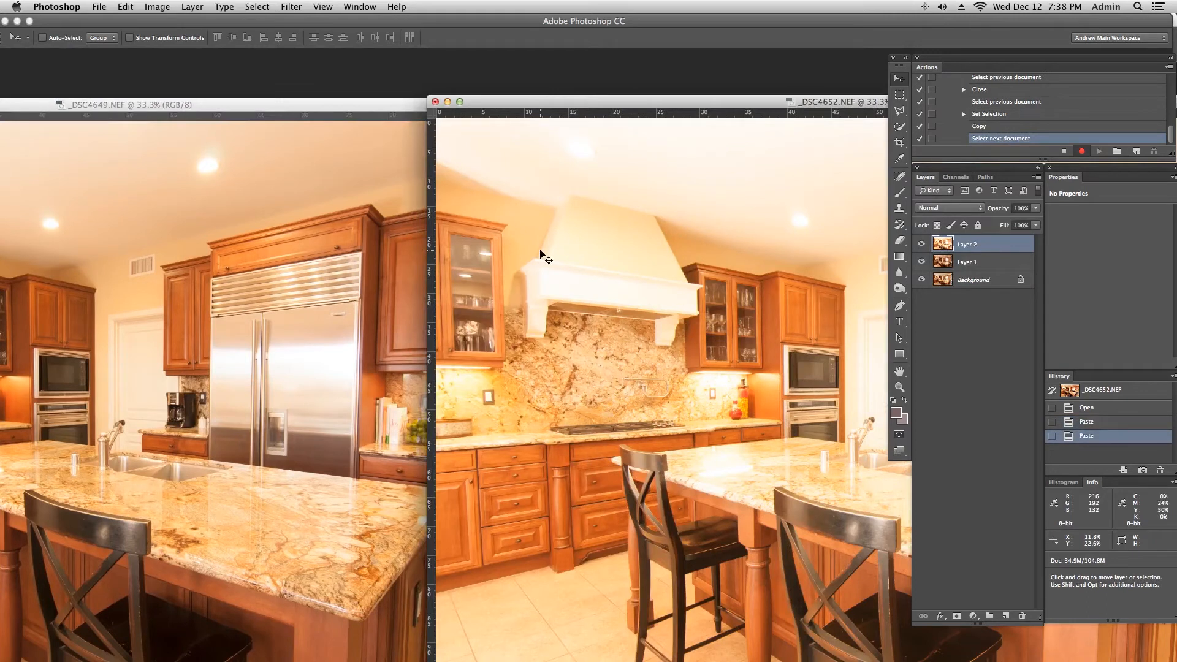
{"action": "key", "text": "super+v"}
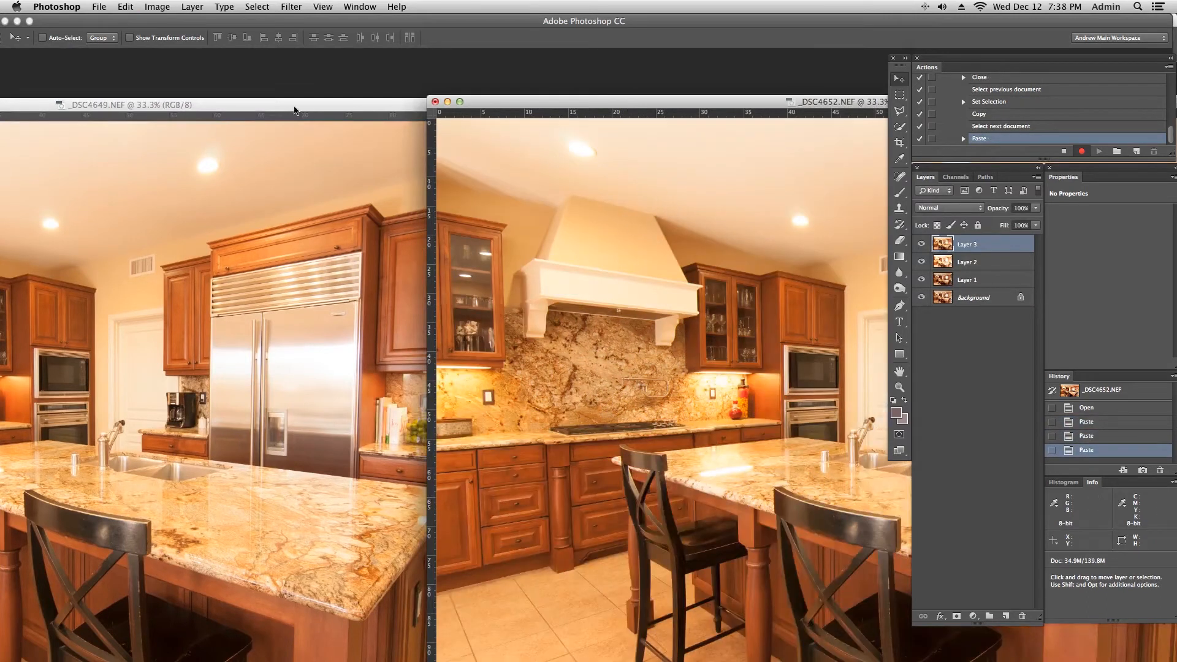
Close the _DSC4649.NEF document without saving its changes.
{"action": "left_click", "coordinate": [295, 110]}
{"action": "left_click_drag", "start_coordinate": [294, 110], "coordinate": [621, 128]}
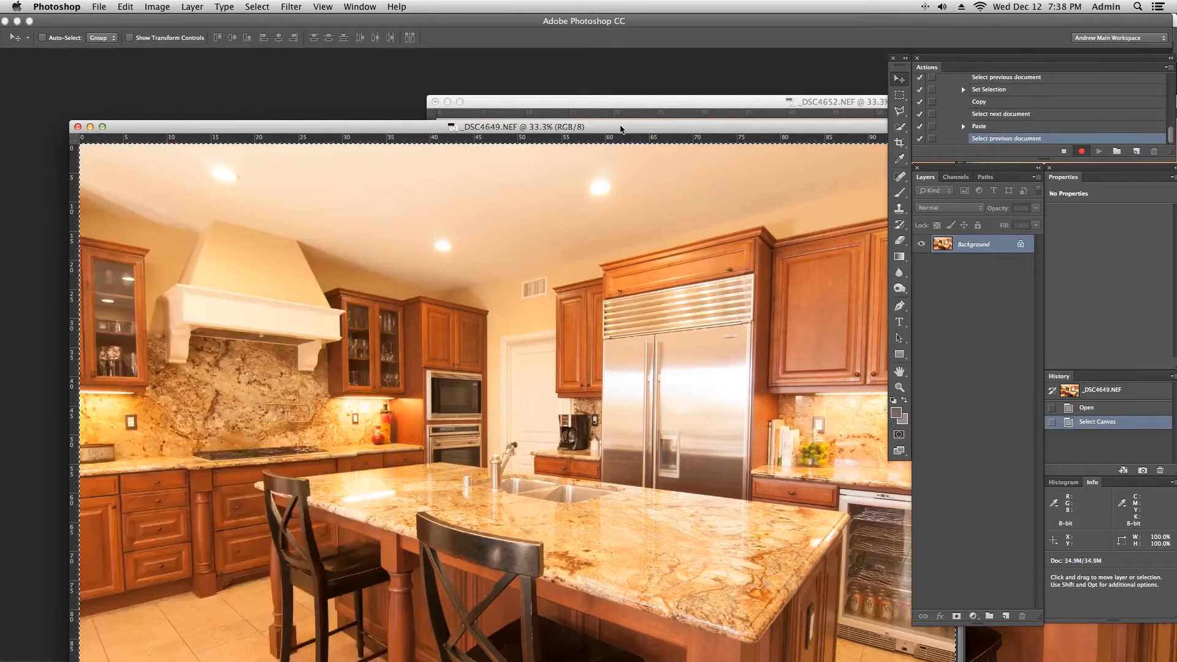
{"action": "key", "text": "super+w"}
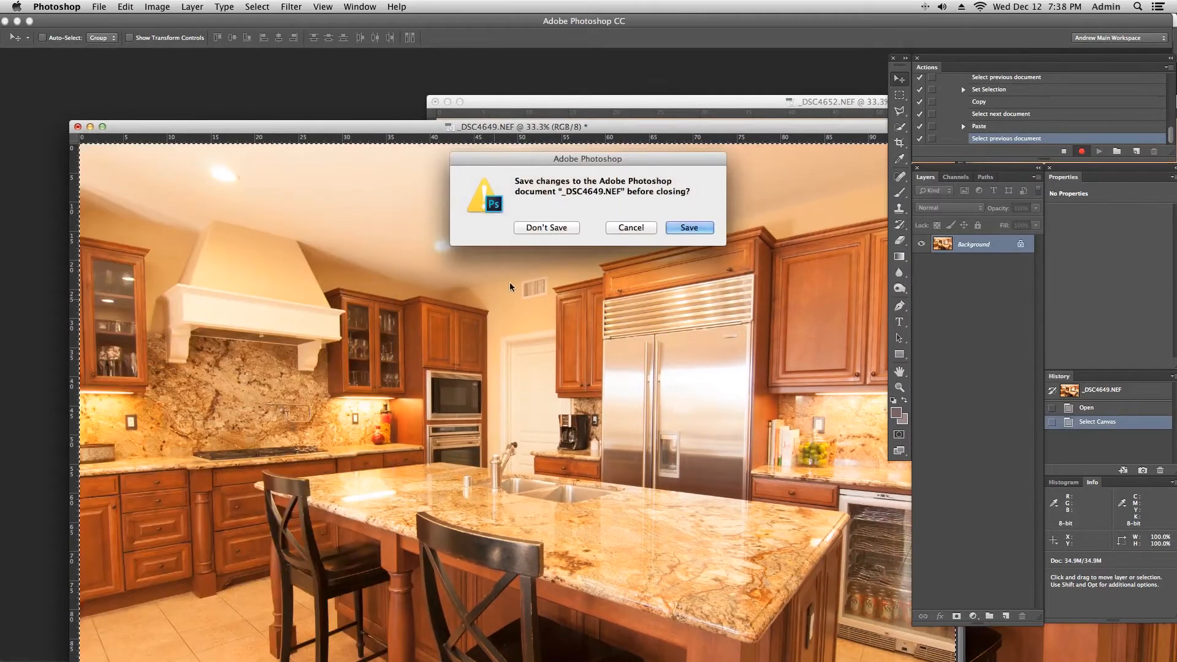
{"action": "left_click", "coordinate": [538, 228]}
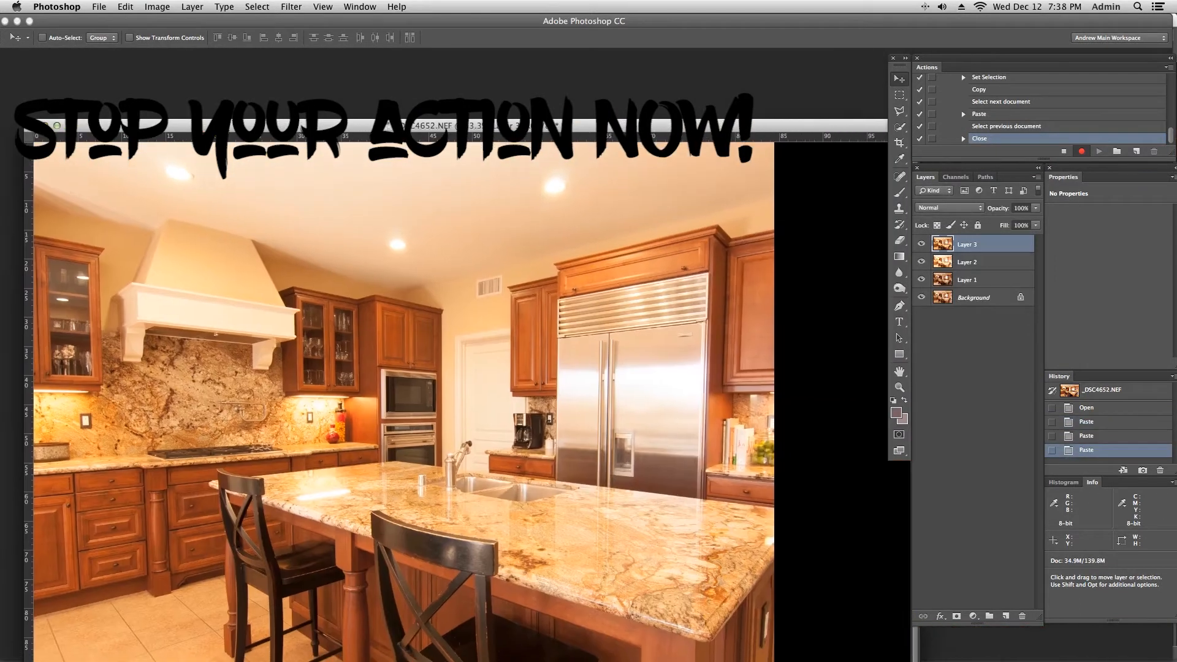
Hide Layer 3, Layer 2 and Layer 1 and show them again to check the stacked exposures in _DSC4652.NEF.
{"action": "left_click_drag", "start_coordinate": [224, 127], "coordinate": [176, 80]}
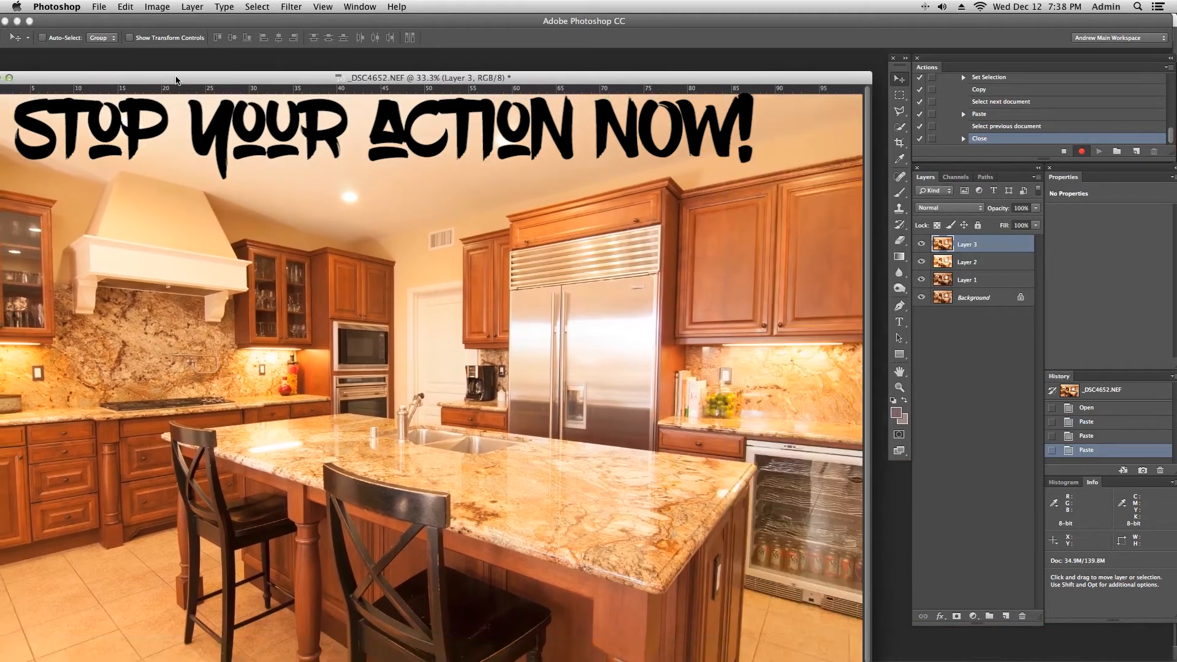
{"action": "left_click_drag", "start_coordinate": [920, 252], "coordinate": [921, 279]}
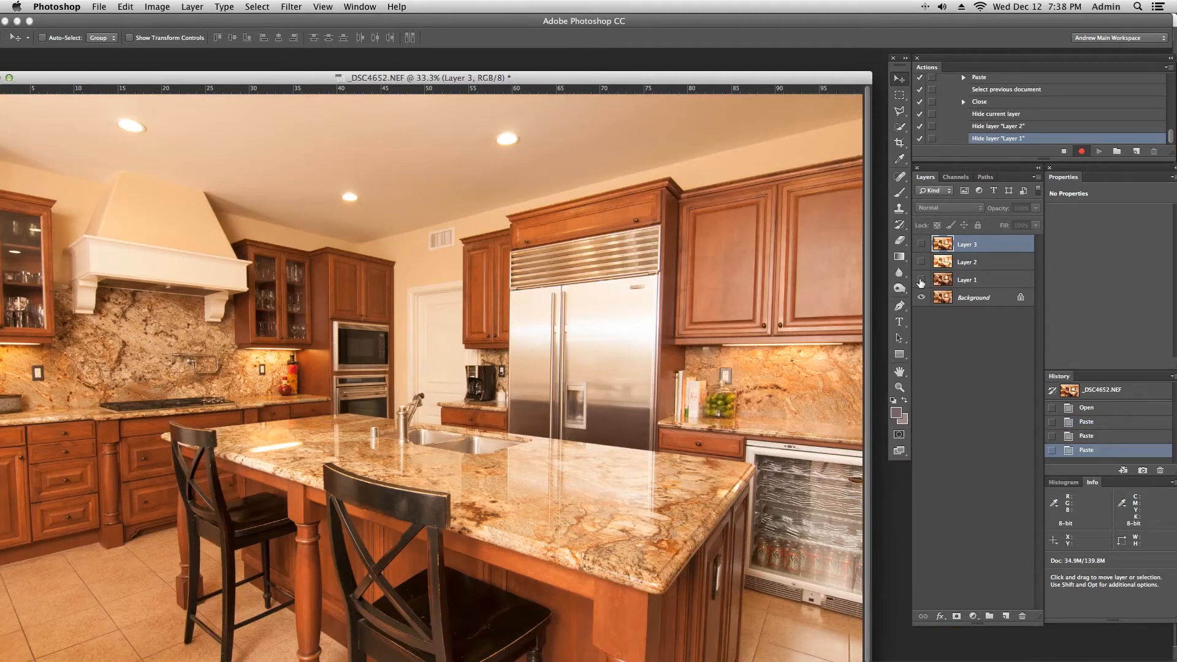
{"action": "left_click_drag", "start_coordinate": [921, 282], "coordinate": [921, 244]}
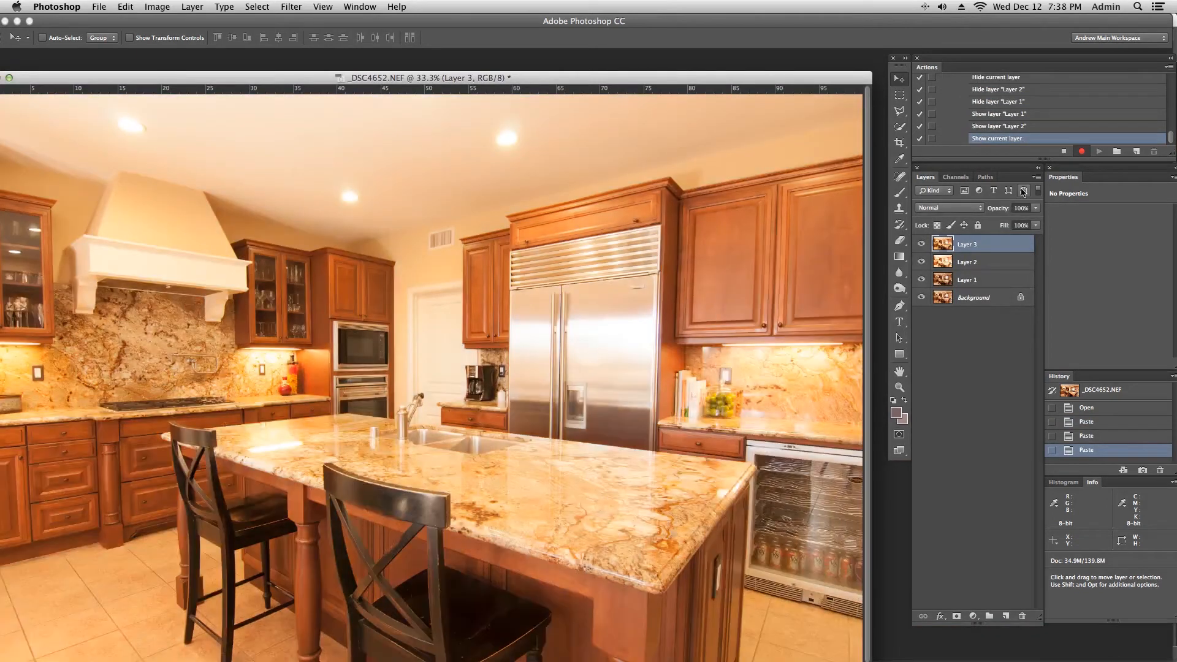
Stop recording and delete the hide and show layer commands from the end of the "4 layer stack" action.
{"action": "left_click", "coordinate": [1064, 152]}
{"action": "left_click", "coordinate": [1064, 153]}
{"action": "left_click_drag", "start_coordinate": [1171, 136], "coordinate": [1171, 131]}
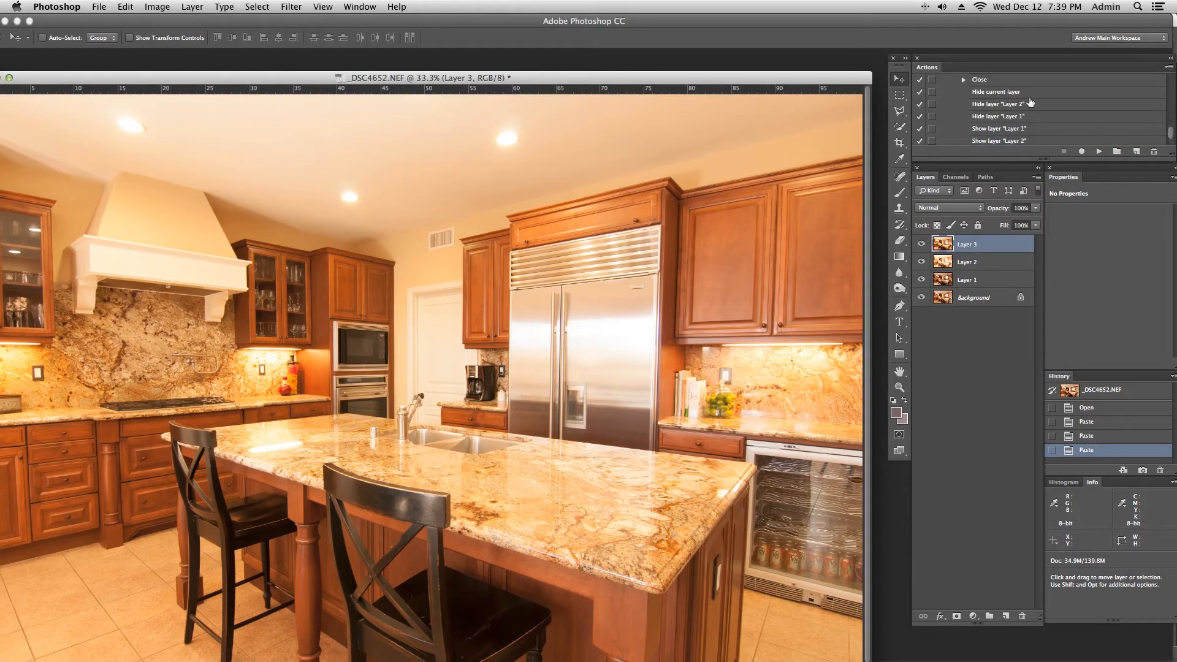
{"action": "scroll", "coordinate": [1003, 110], "scroll_direction": "up", "scroll_amount": 3}
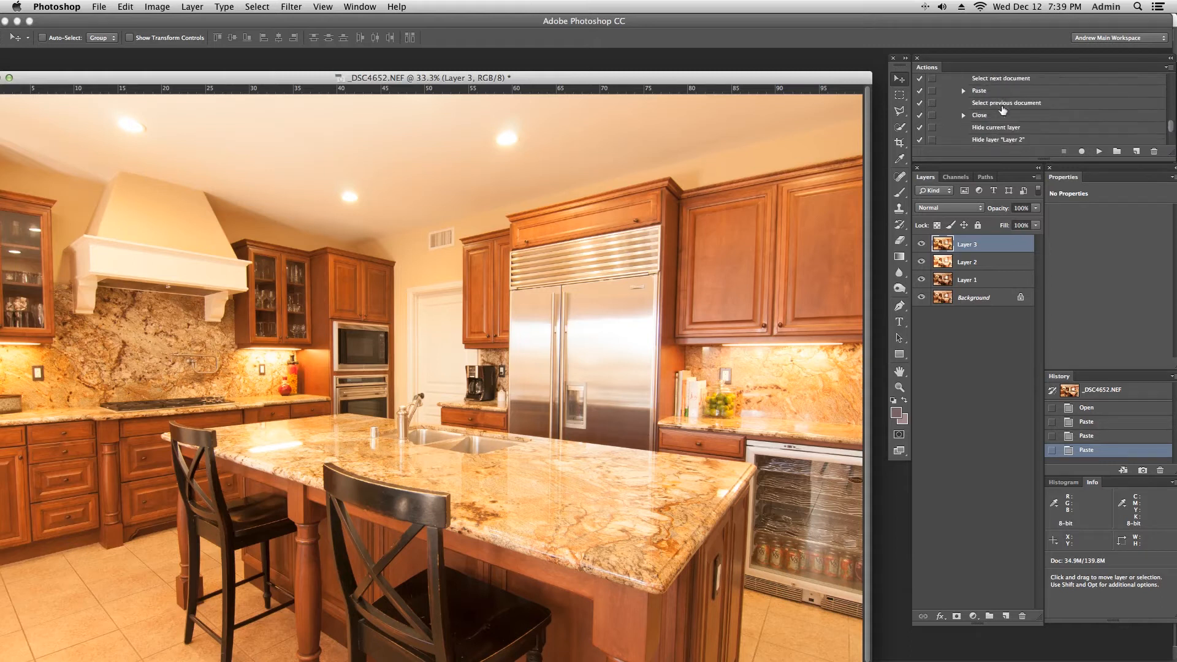
{"action": "left_click", "coordinate": [1003, 112]}
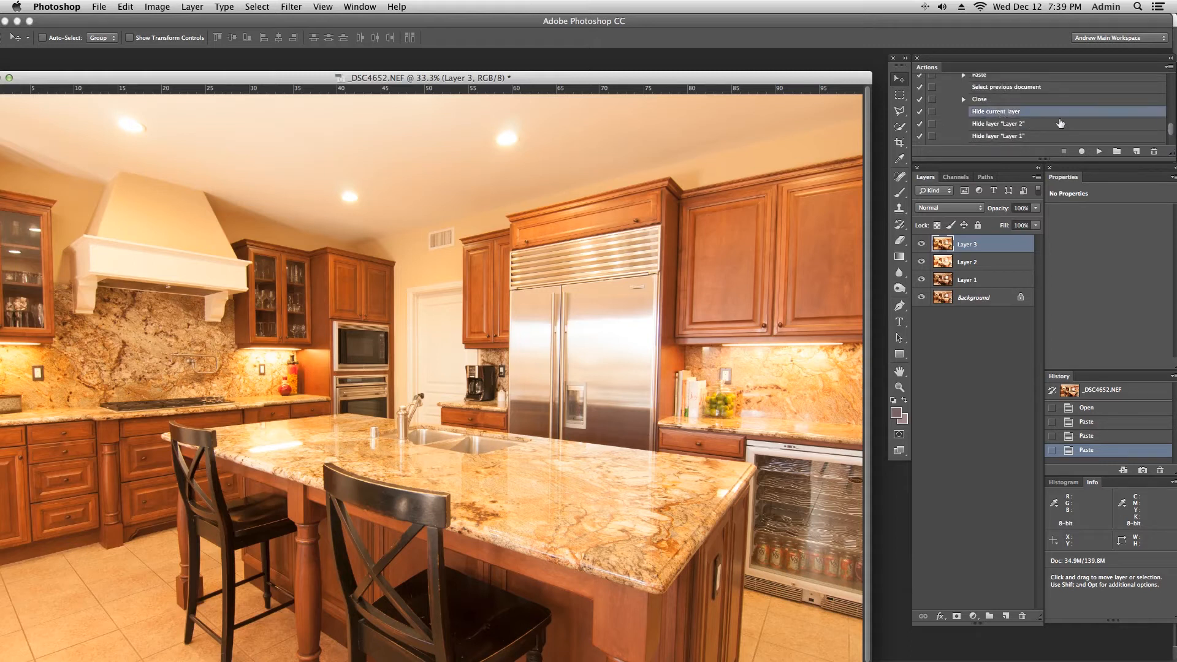
{"action": "left_click_drag", "start_coordinate": [1172, 129], "coordinate": [1171, 143]}
{"action": "left_click", "coordinate": [1025, 139], "text": "shift"}
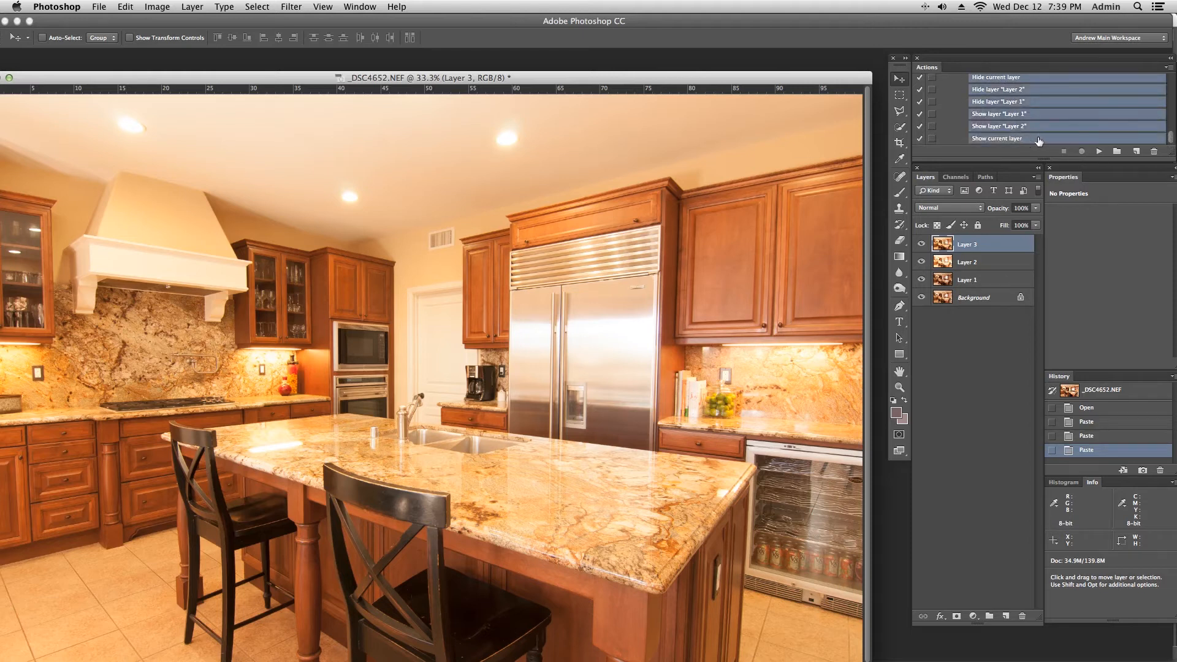
{"action": "left_click_drag", "start_coordinate": [1131, 141], "coordinate": [1153, 152]}
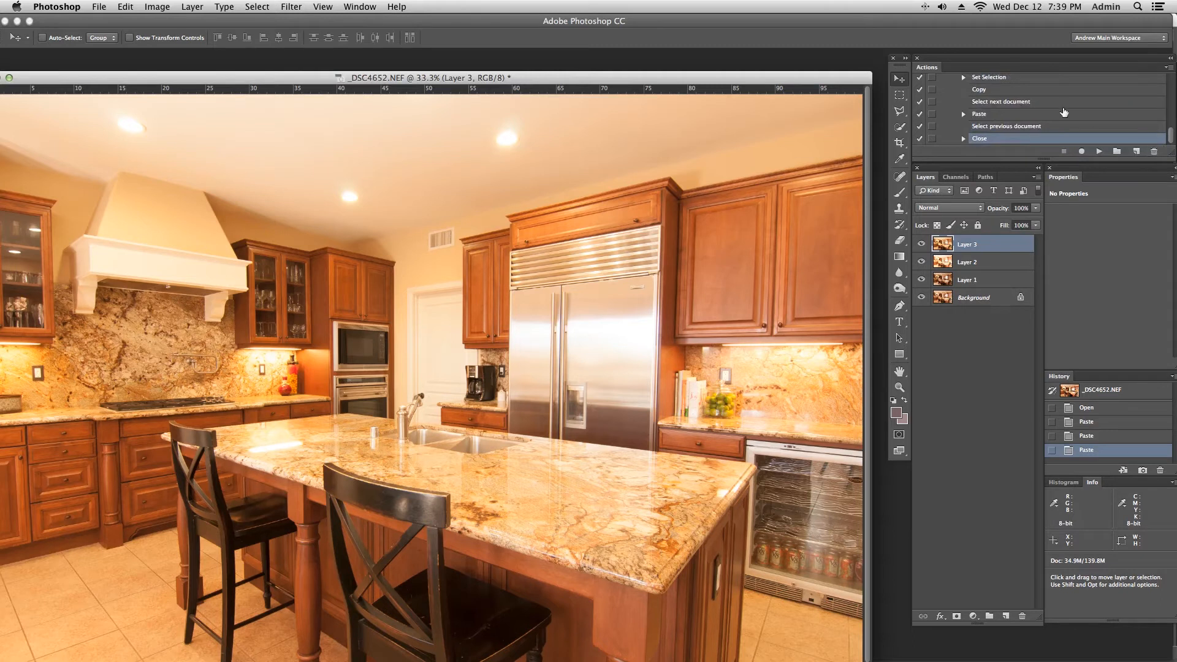
Close the layered _DSC4652.NEF document without saving its changes.
{"action": "left_click_drag", "start_coordinate": [788, 81], "coordinate": [924, 175]}
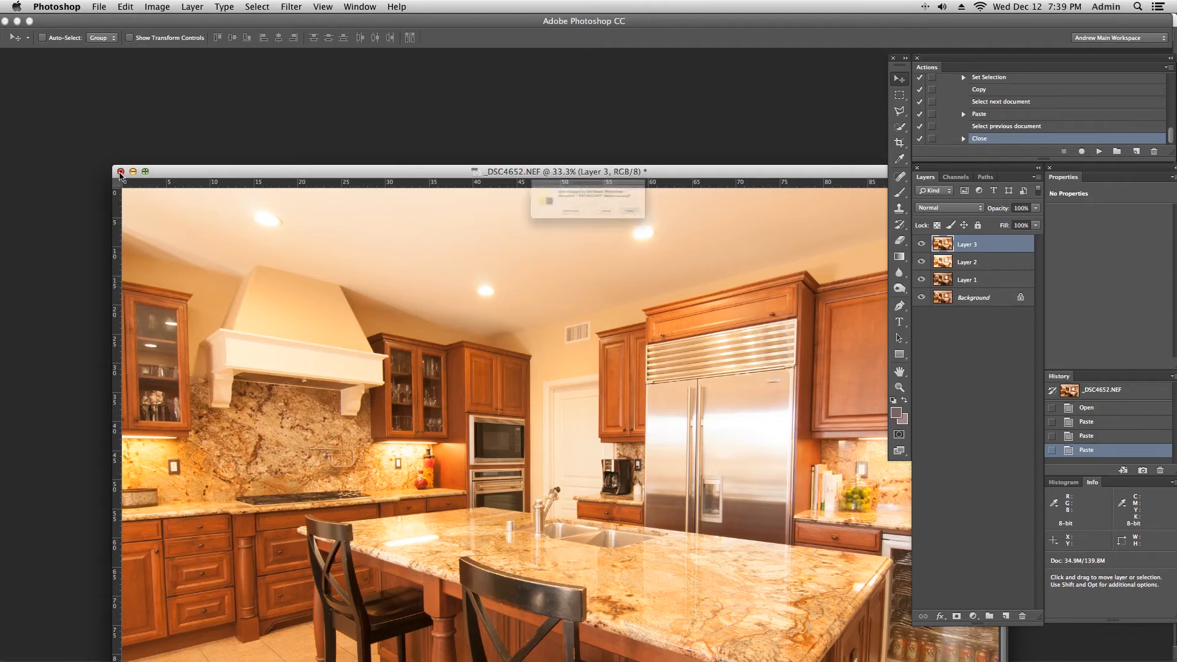
{"action": "left_click", "coordinate": [120, 174]}
{"action": "left_click", "coordinate": [544, 228]}
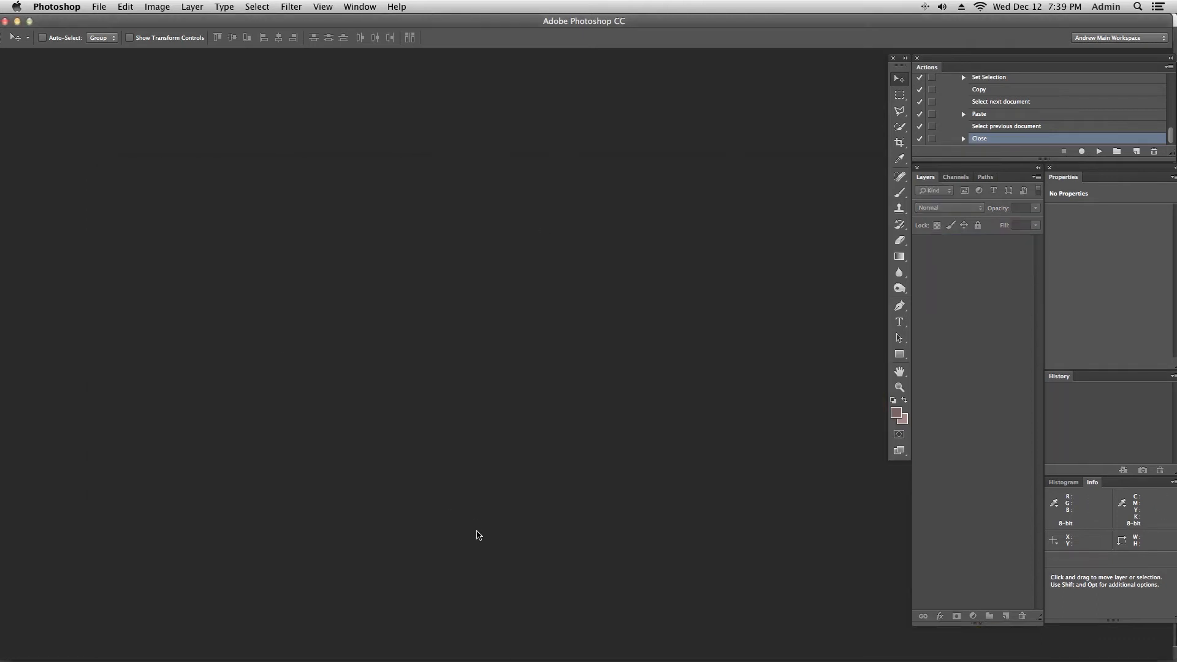
Switch to Adobe Bridge and open the four photos _DSC3174.NEF through _DSC3177.NEF in Photoshop.
{"action": "left_click", "coordinate": [606, 650]}
{"action": "left_click", "coordinate": [192, 587]}
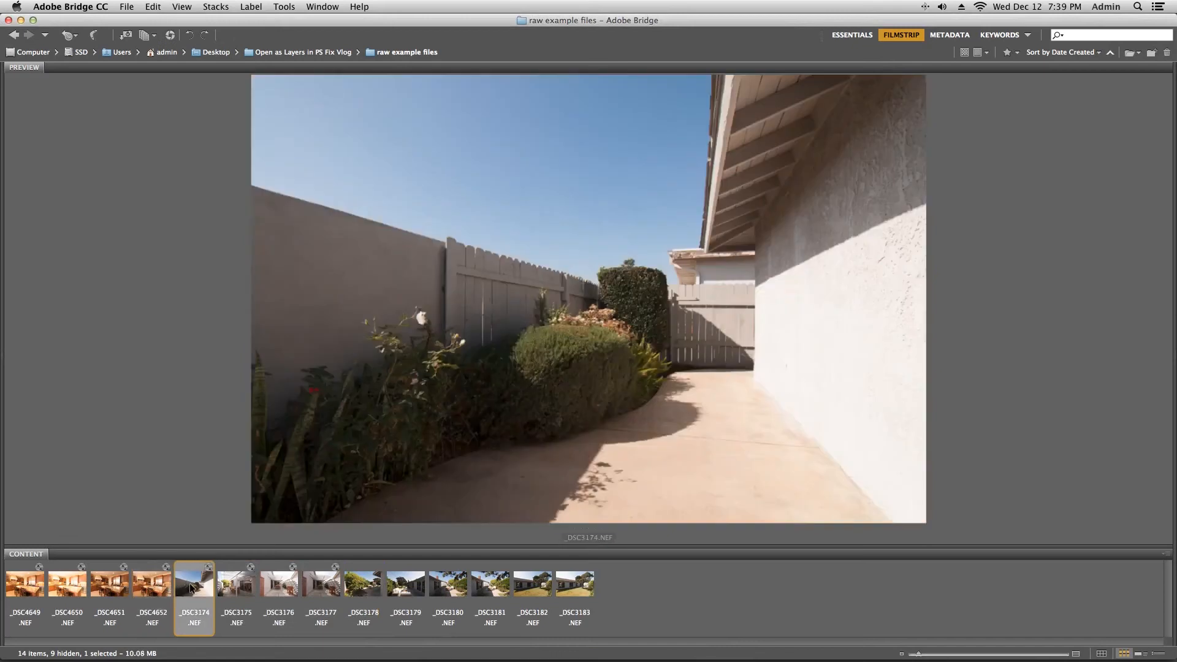
{"action": "left_click", "coordinate": [330, 581], "text": "shift"}
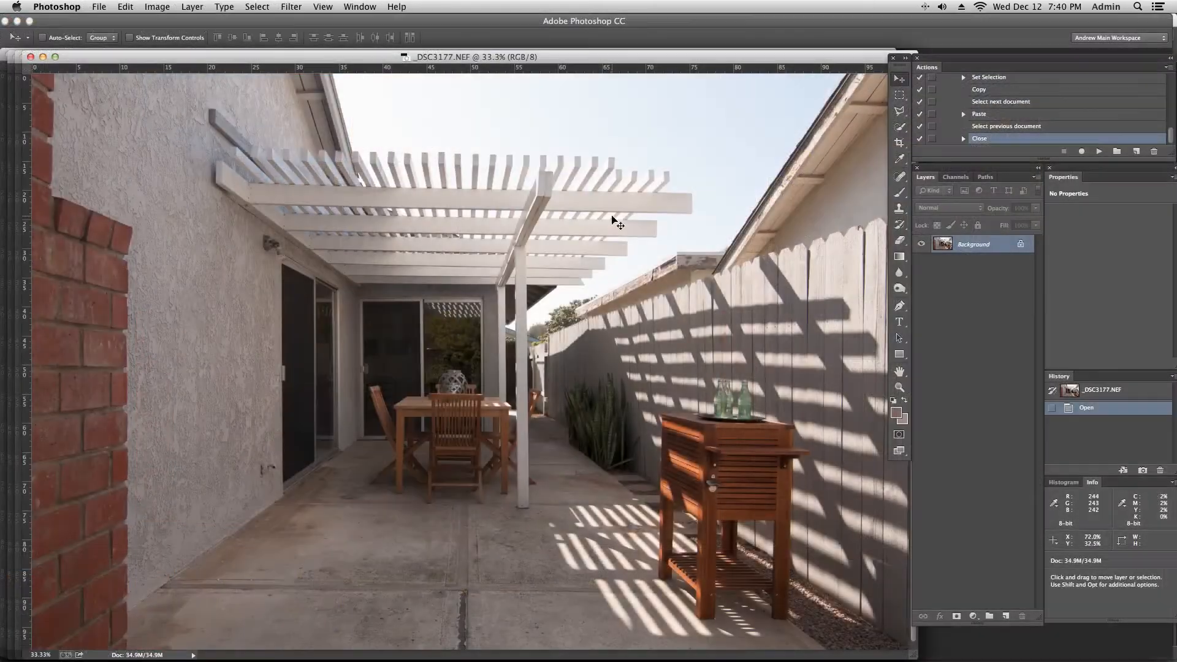
Spread out the open photo windows and make _DSC3174.NEF the active document.
{"action": "left_click_drag", "start_coordinate": [162, 59], "coordinate": [256, 145]}
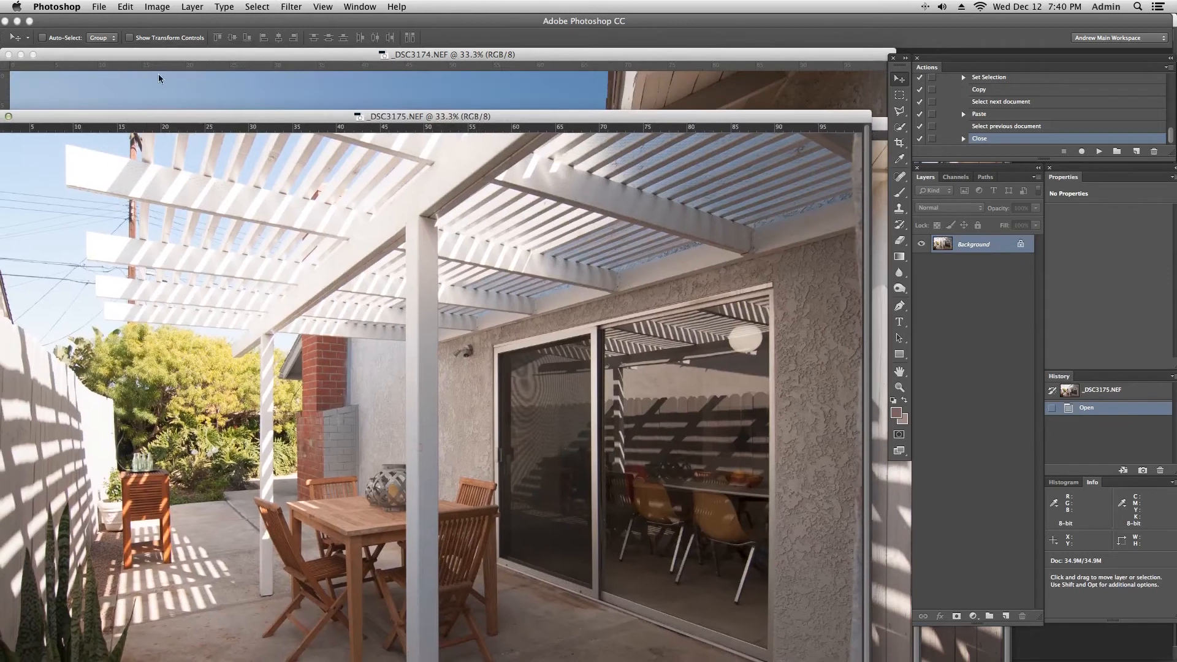
{"action": "left_click_drag", "start_coordinate": [162, 55], "coordinate": [193, 105]}
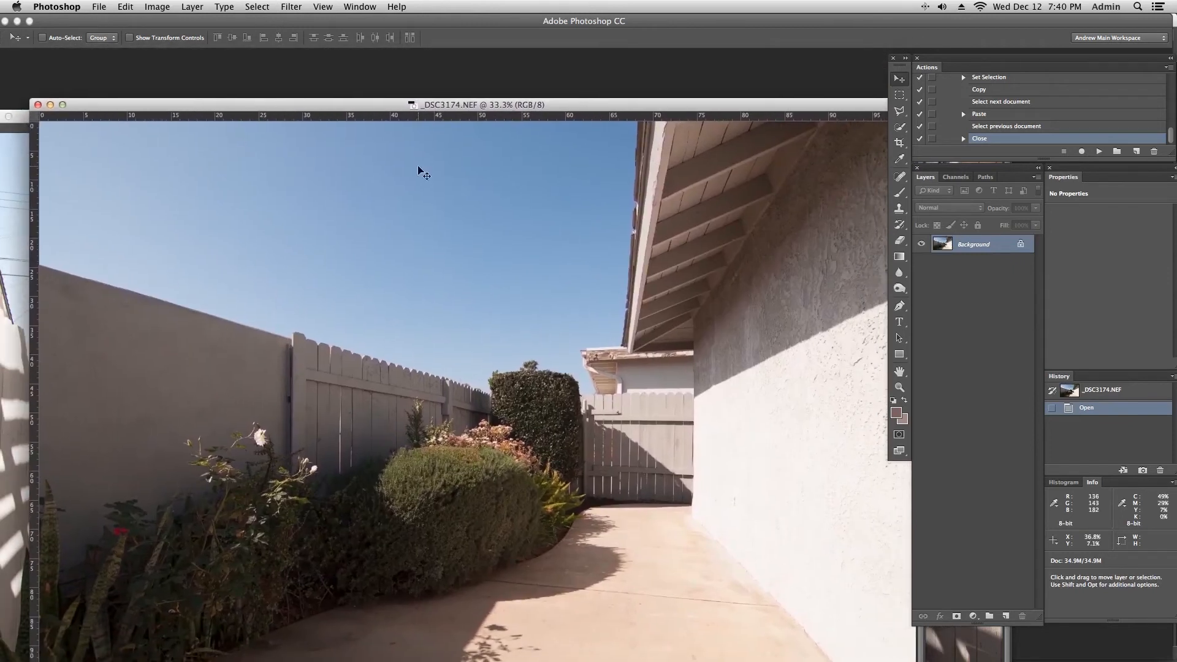
{"action": "left_click", "coordinate": [73, 5]}
{"action": "mouse_move", "coordinate": [98, 7]}
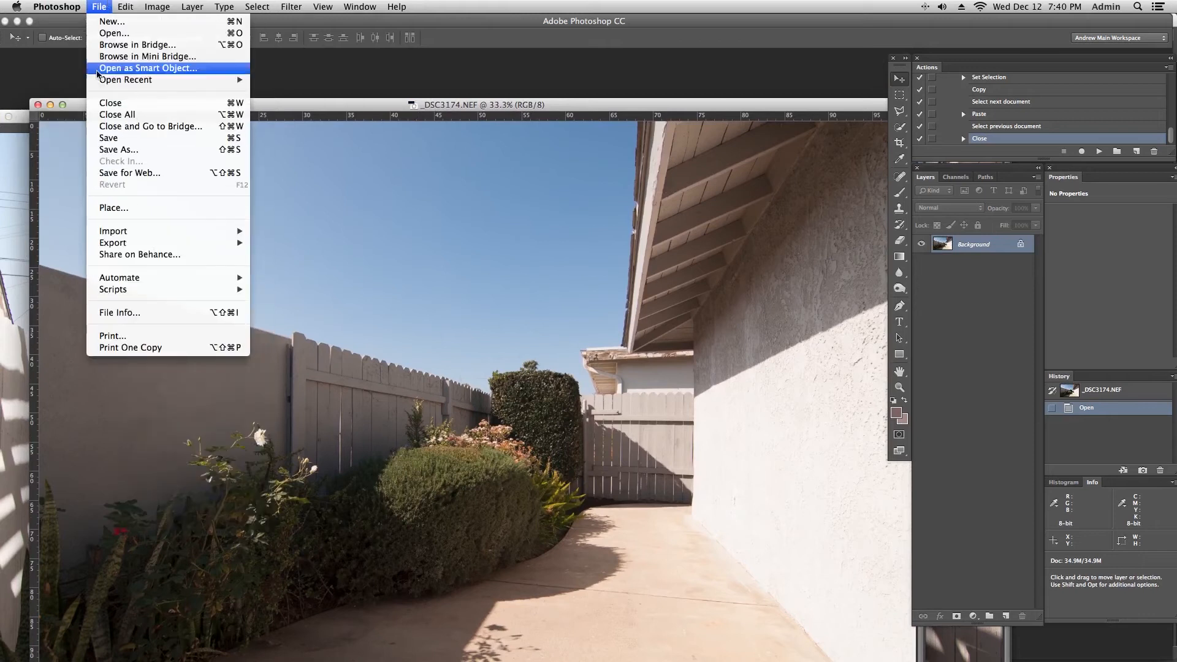
{"action": "mouse_move", "coordinate": [182, 291]}
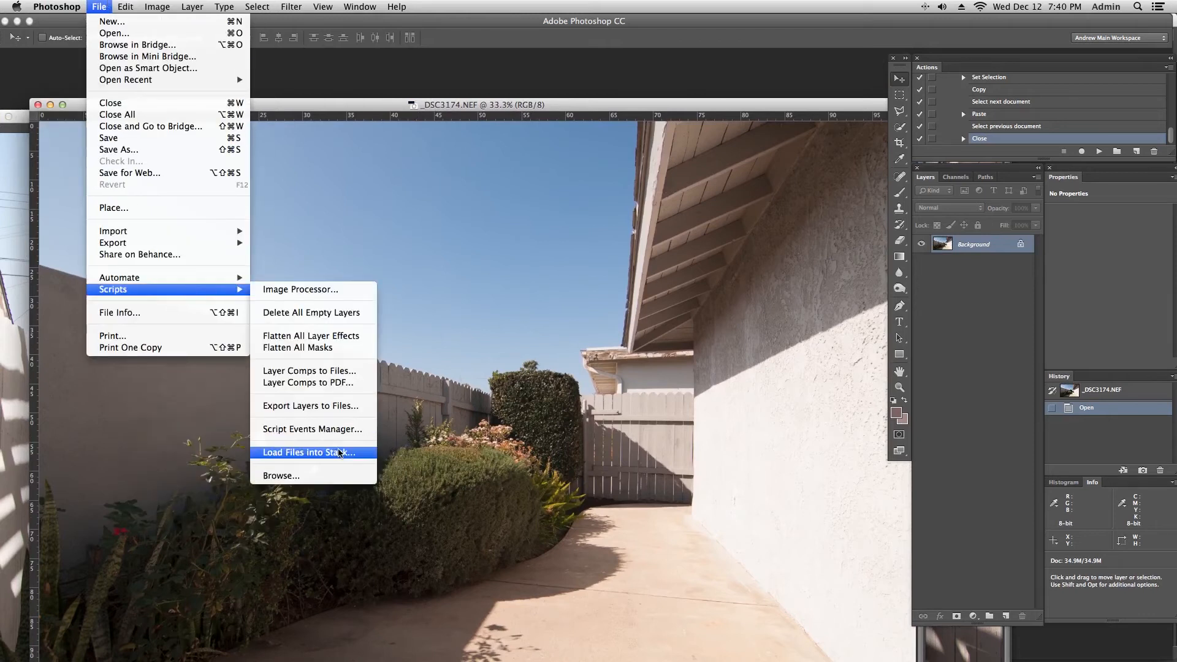
{"action": "left_click", "coordinate": [585, 105]}
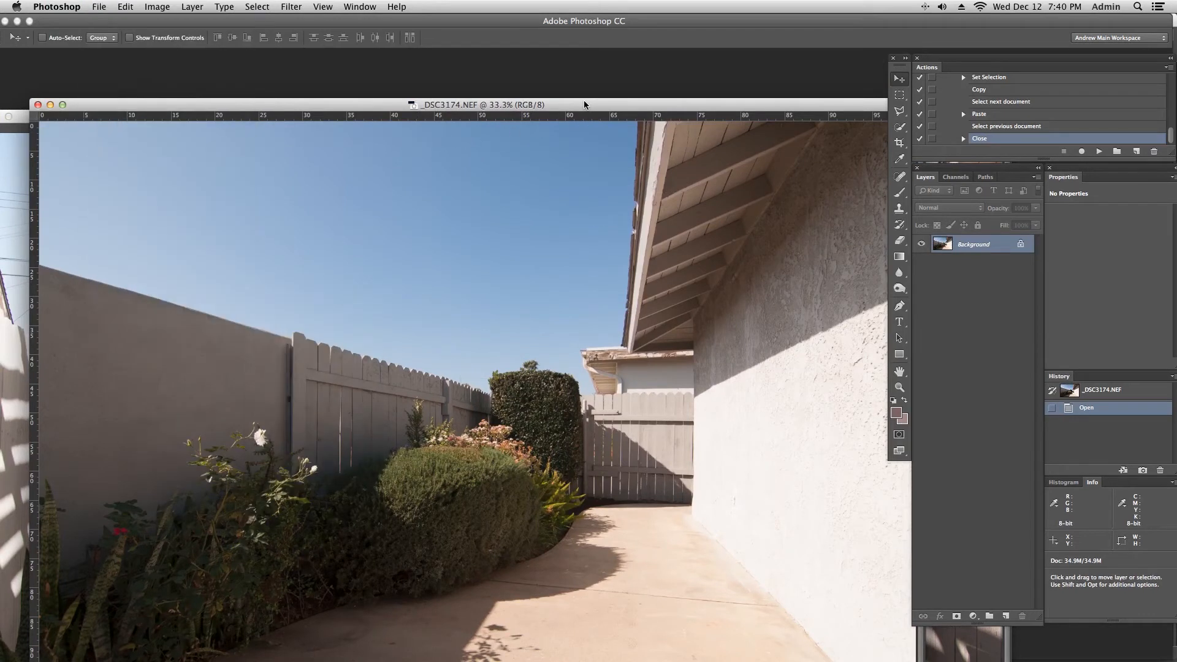
Collapse the "4 layer stack" action and play it on the four open patio and yard photos.
{"action": "left_click_drag", "start_coordinate": [1169, 139], "coordinate": [1171, 86]}
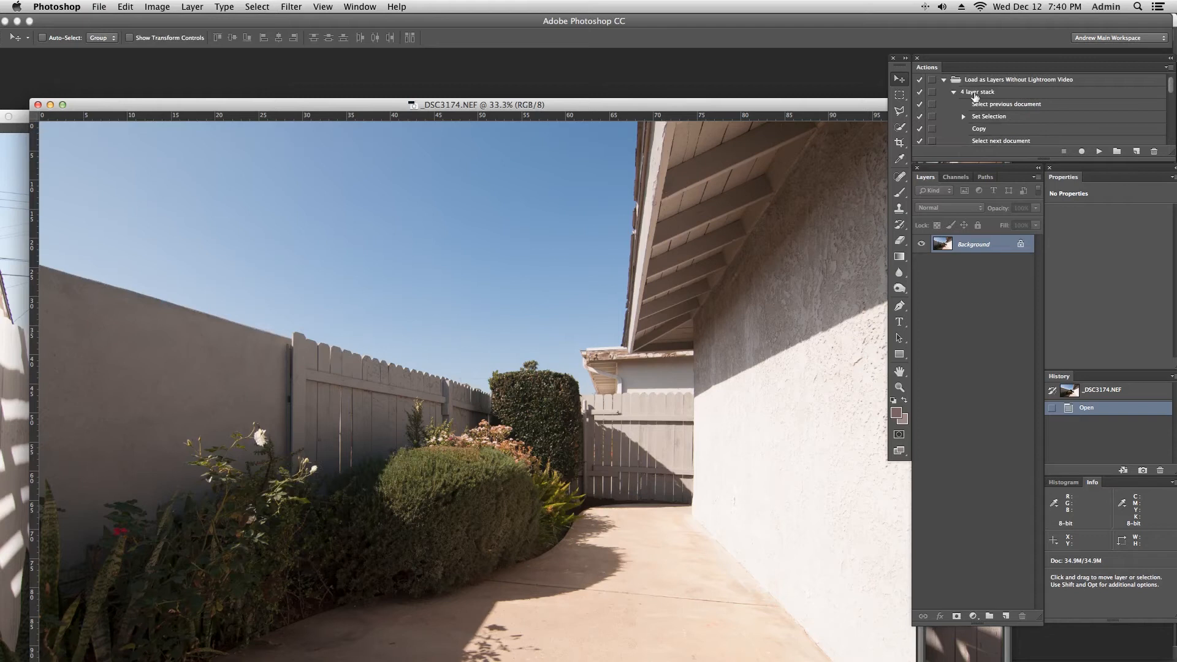
{"action": "left_click", "coordinate": [954, 92]}
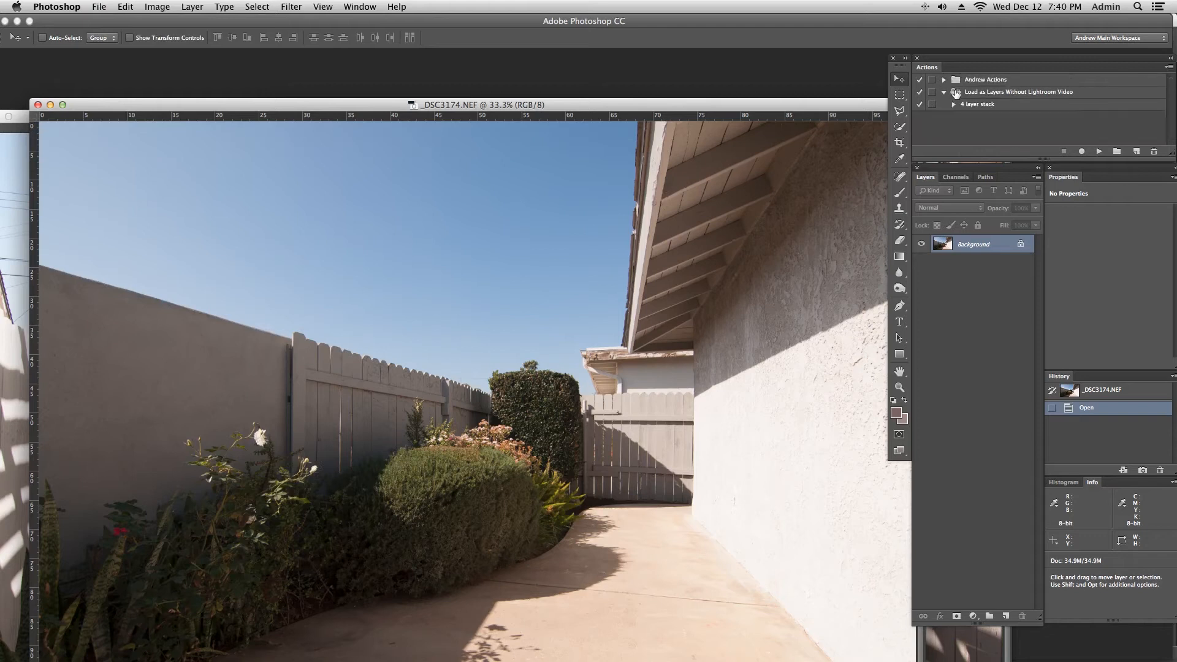
{"action": "left_click", "coordinate": [984, 105]}
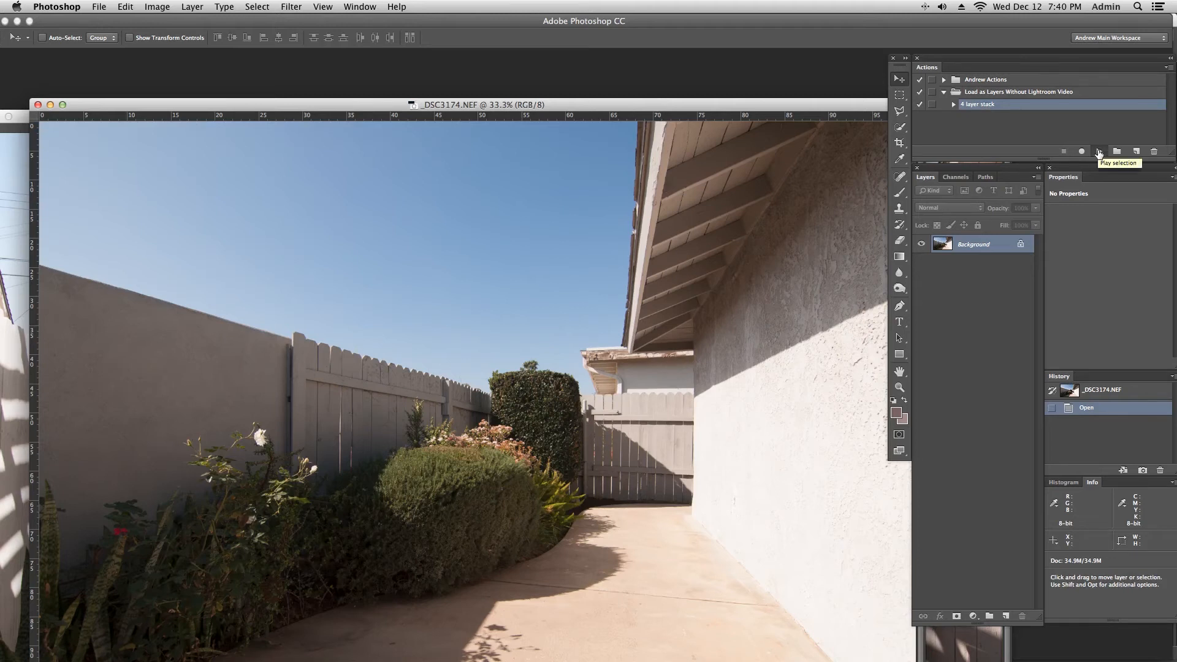
{"action": "left_click", "coordinate": [1099, 152]}
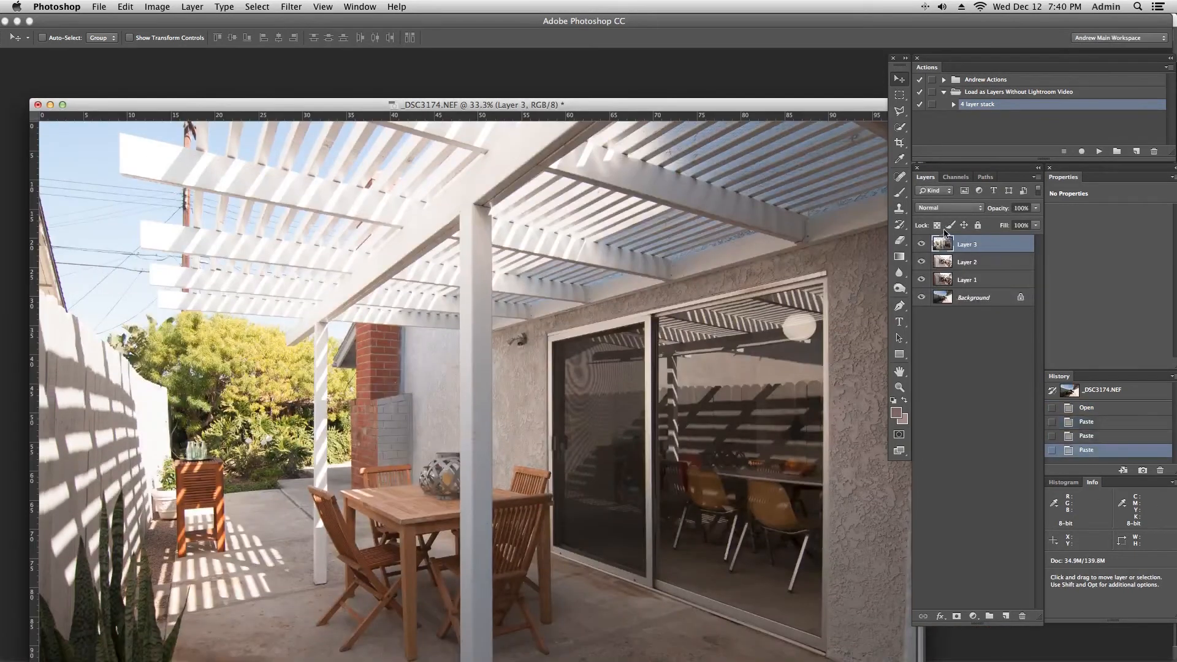
{"action": "left_click_drag", "start_coordinate": [293, 105], "coordinate": [251, 75]}
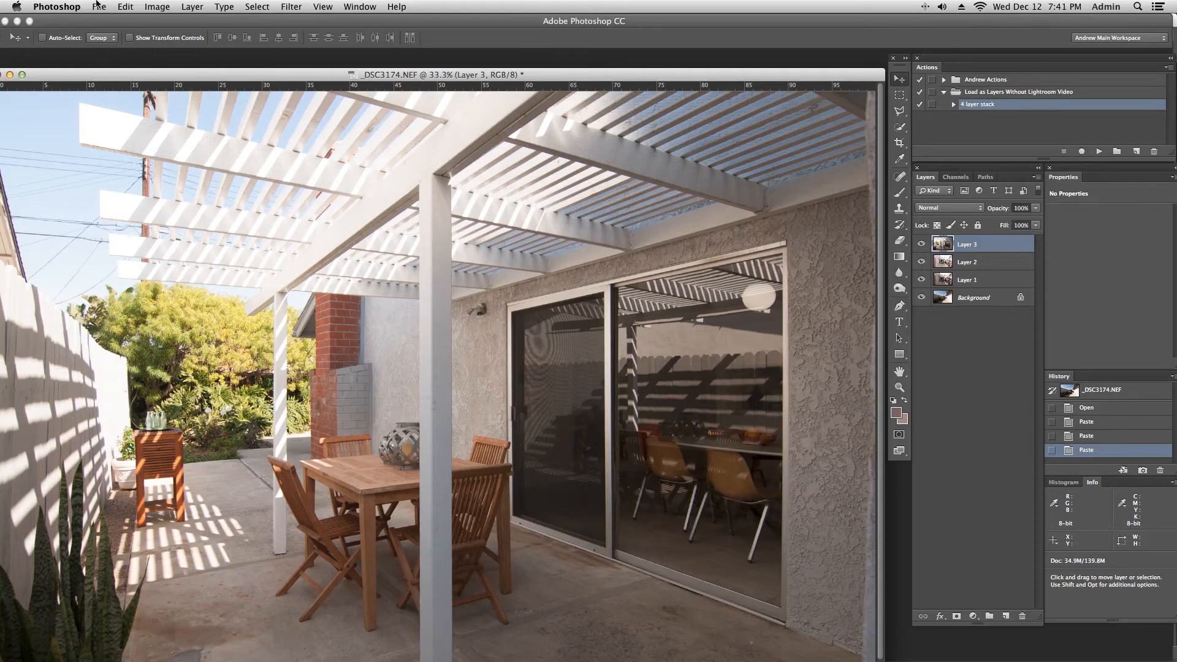
{"action": "left_click", "coordinate": [97, 6]}
{"action": "mouse_move", "coordinate": [136, 292]}
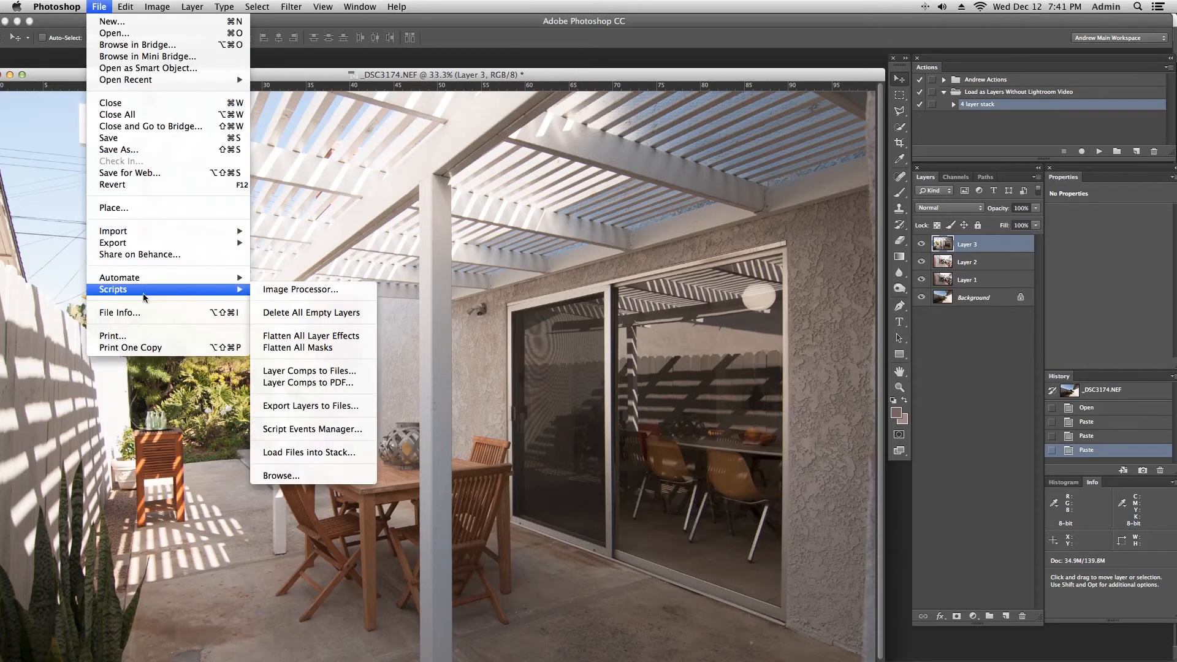
{"action": "left_click", "coordinate": [330, 452]}
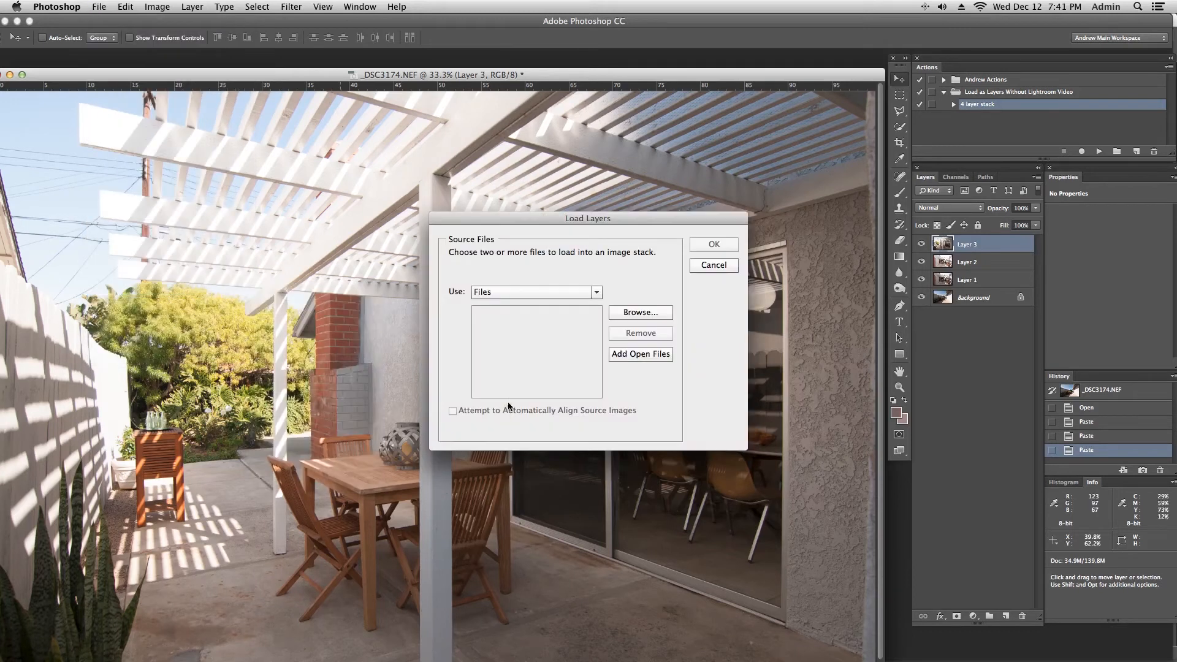
{"action": "left_click", "coordinate": [712, 265]}
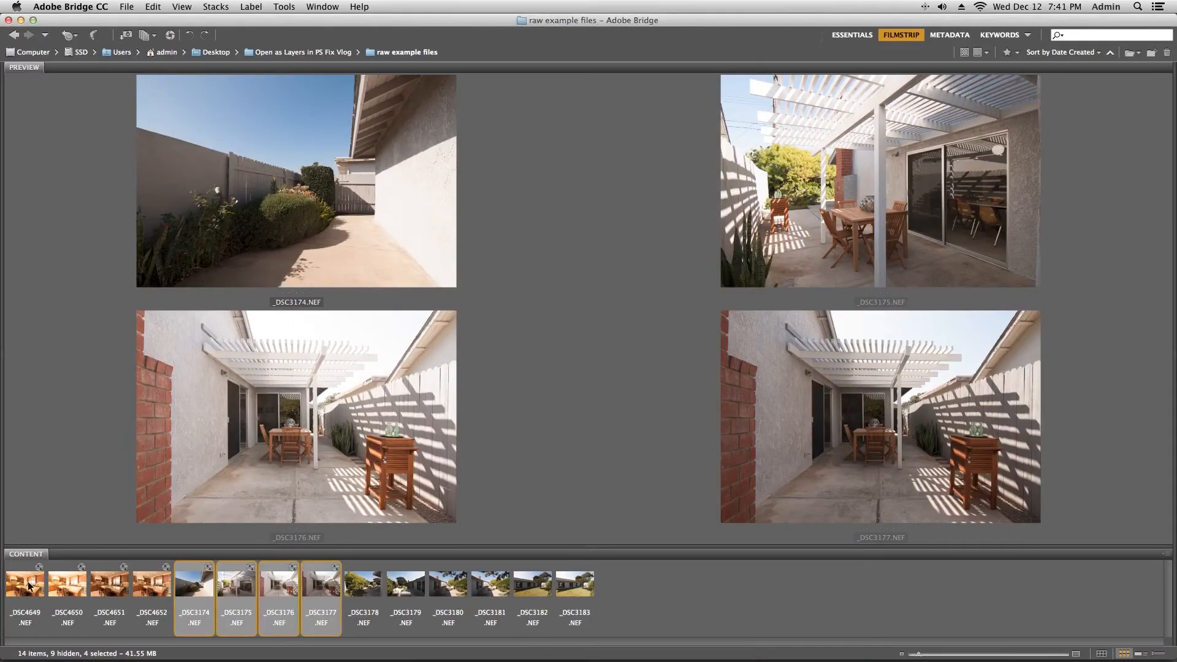
Select _DSC4649.NEF through _DSC4651.NEF in Adobe Bridge and open them in Photoshop.
{"action": "left_click", "coordinate": [29, 585]}
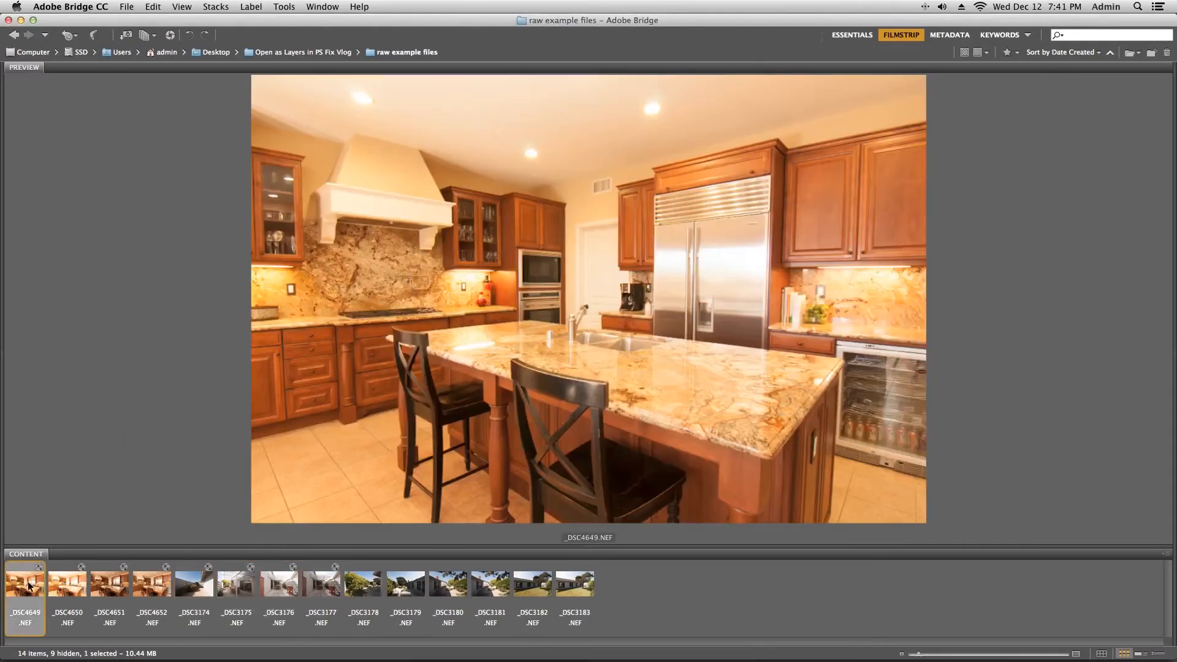
{"action": "left_click", "coordinate": [112, 589], "text": "shift"}
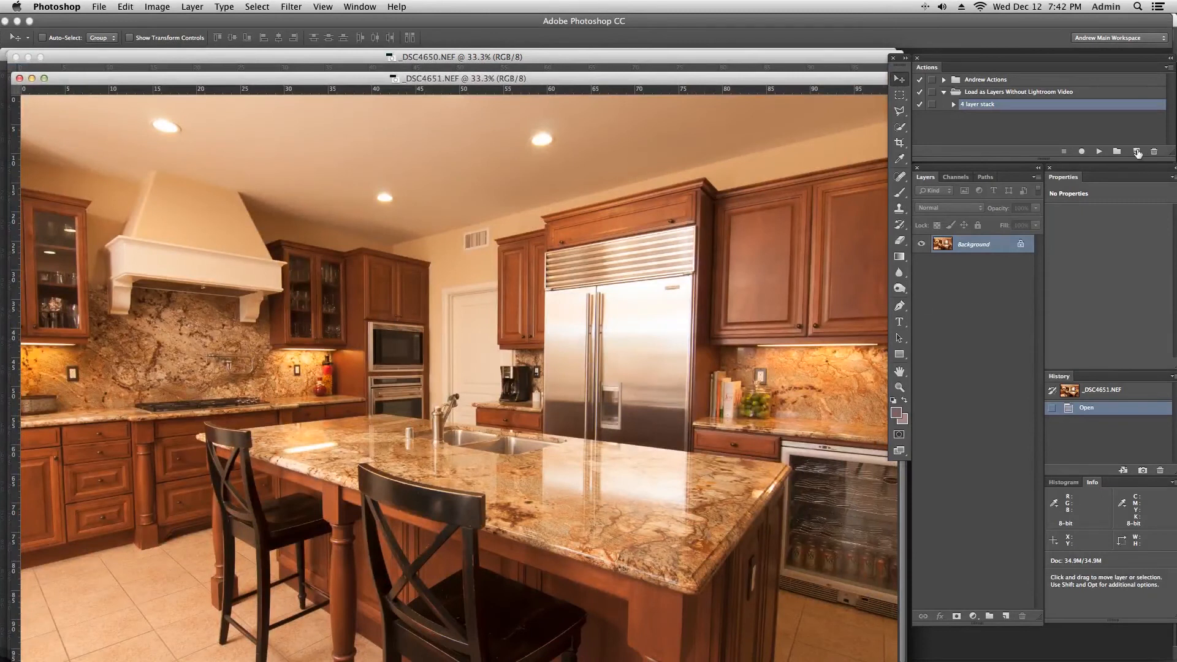
Create a new action named "3 layer stack" in the Load as Layers Without Lightroom Video set and start recording it.
{"action": "left_click", "coordinate": [1138, 153]}
{"action": "type", "text": "3 l"}
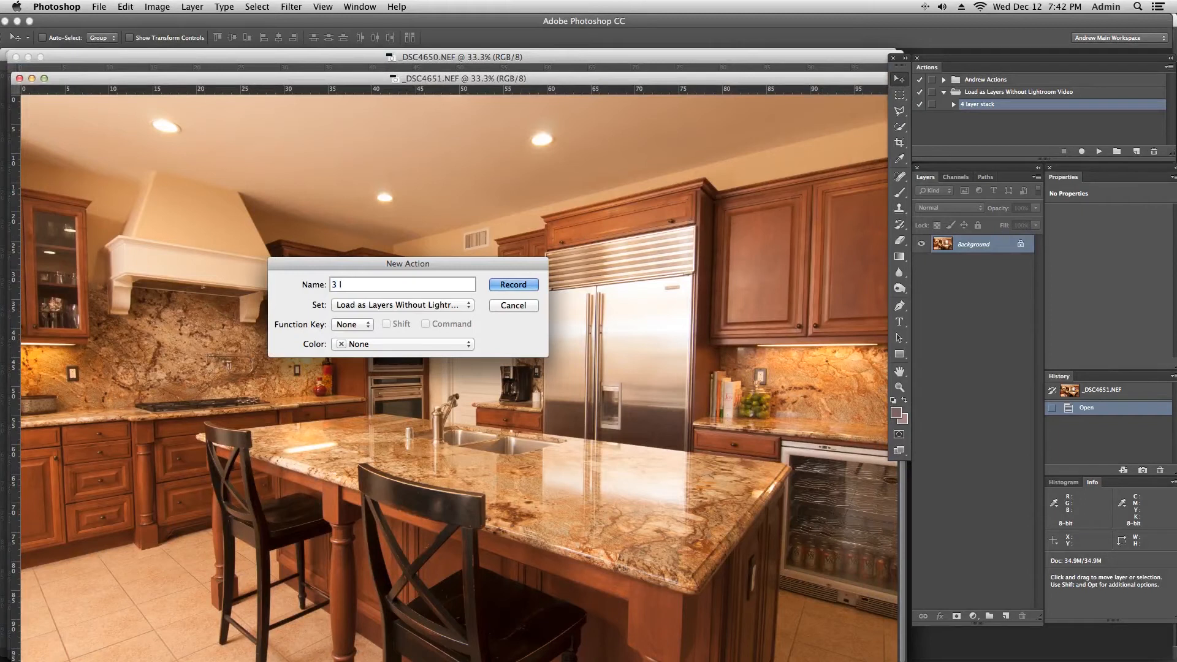
{"action": "type", "text": "ayer stack"}
{"action": "left_click", "coordinate": [513, 283]}
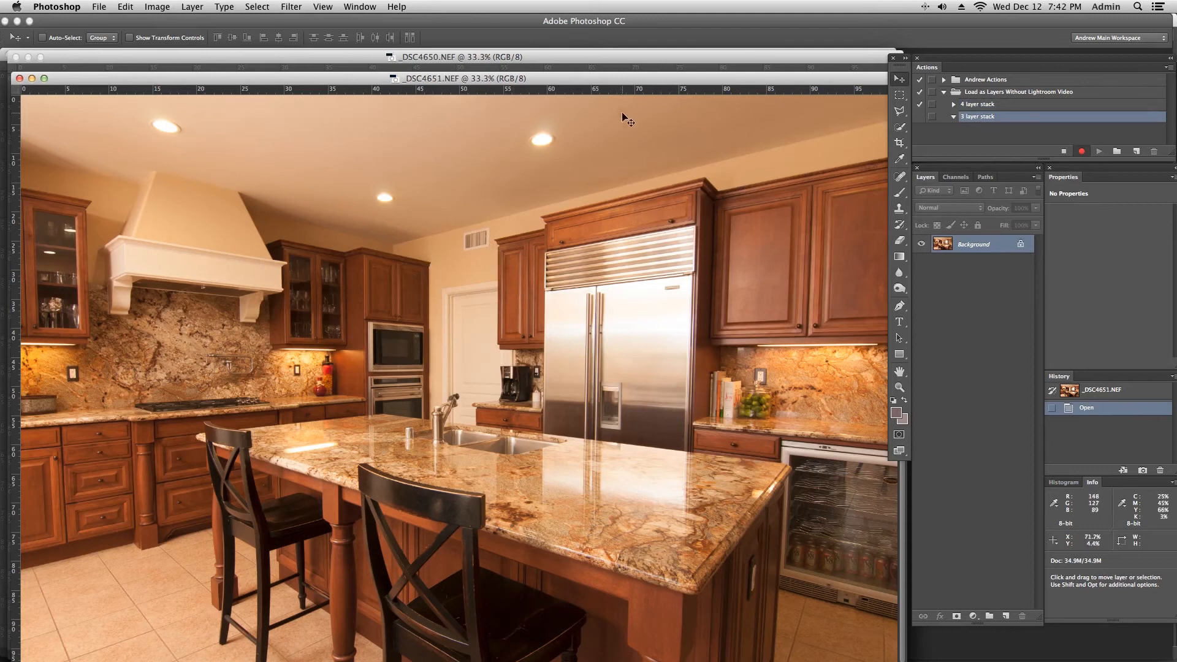
Copy the entire _DSC4650.NEF image and paste it as a new layer into _DSC4651.NEF while recording.
{"action": "left_click_drag", "start_coordinate": [558, 79], "coordinate": [929, 87]}
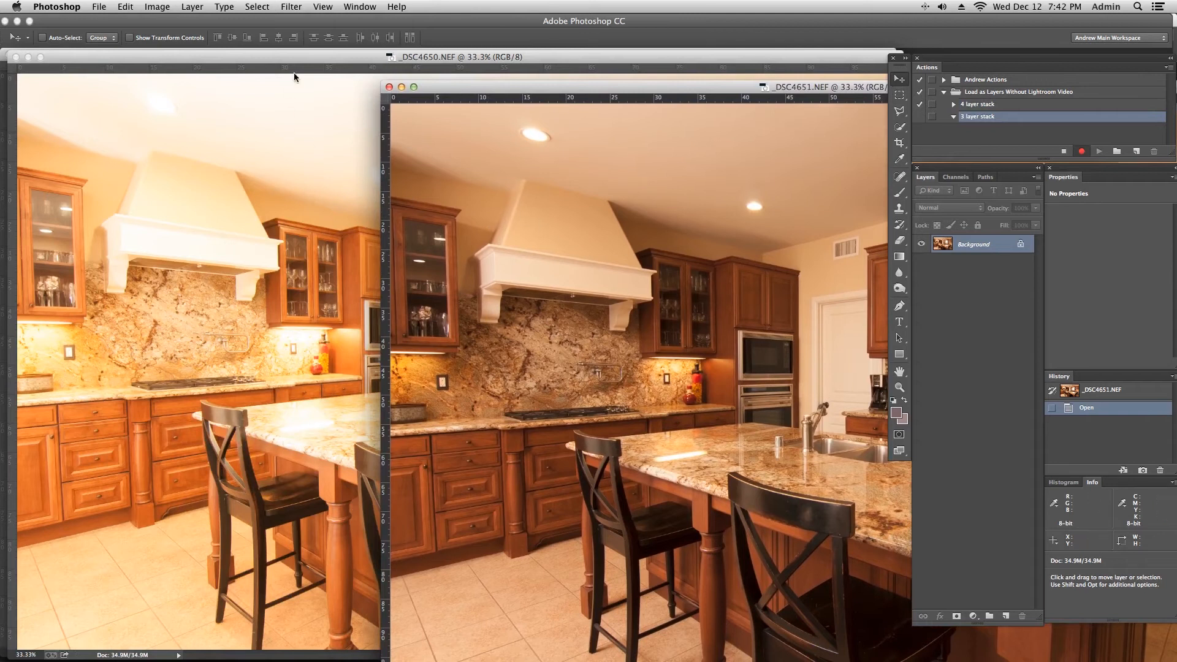
{"action": "left_click", "coordinate": [305, 58]}
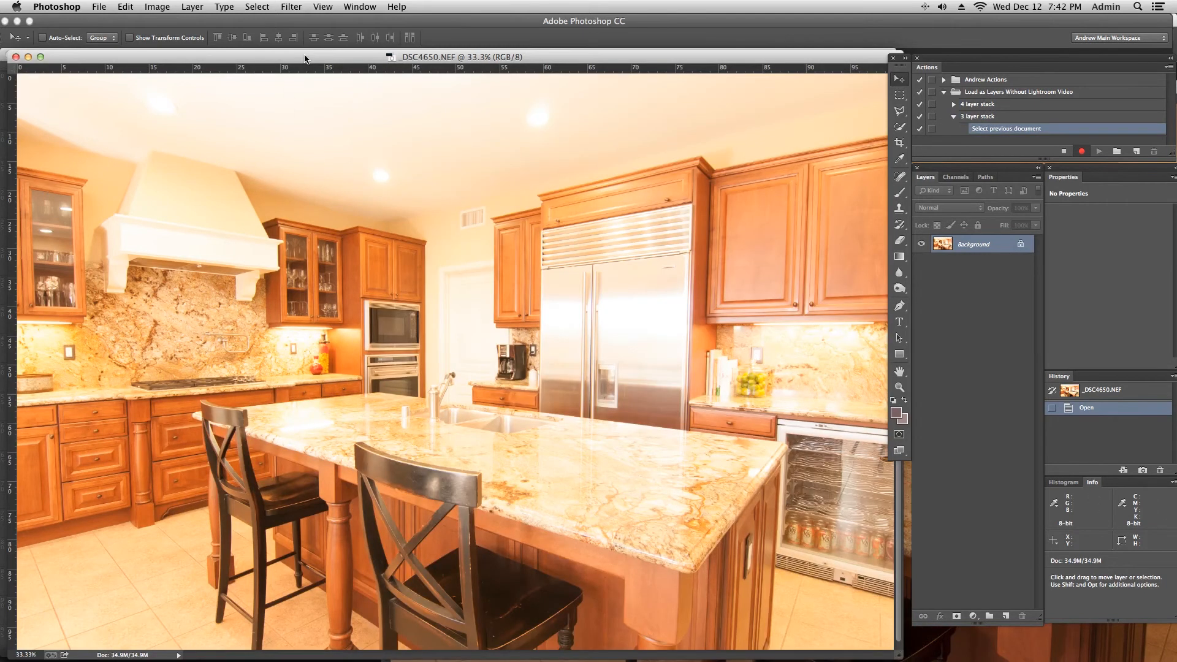
{"action": "key", "text": "super+a"}
{"action": "key", "text": "super+c"}
{"action": "left_click_drag", "start_coordinate": [543, 62], "coordinate": [246, 129]}
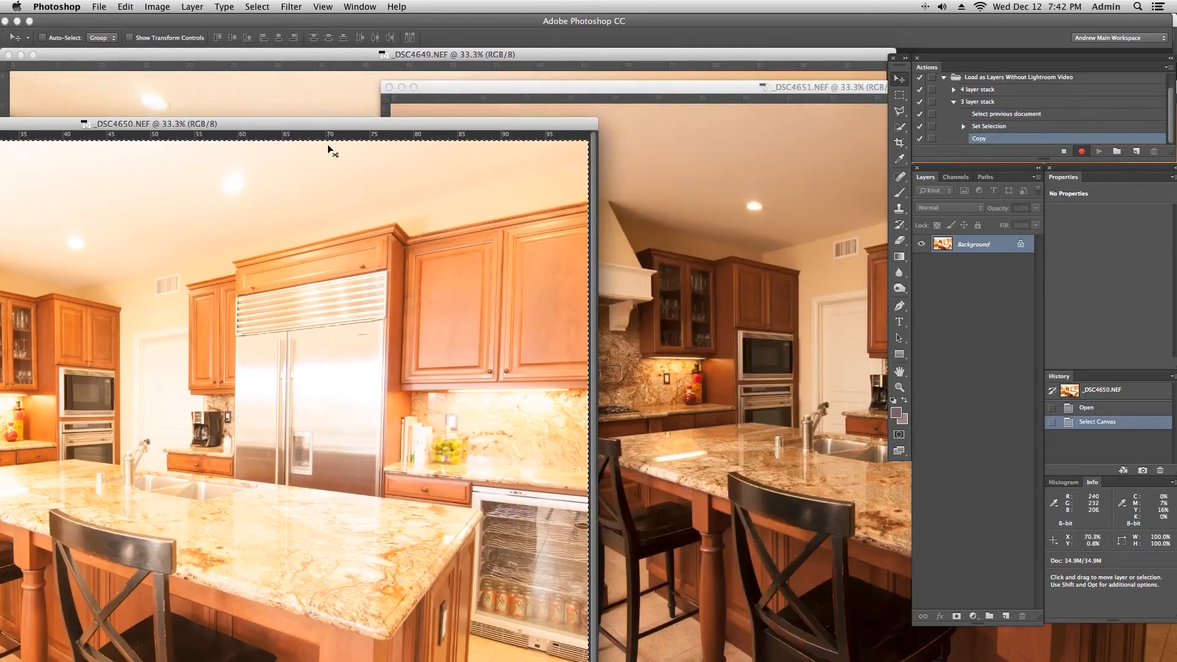
{"action": "left_click", "coordinate": [703, 182]}
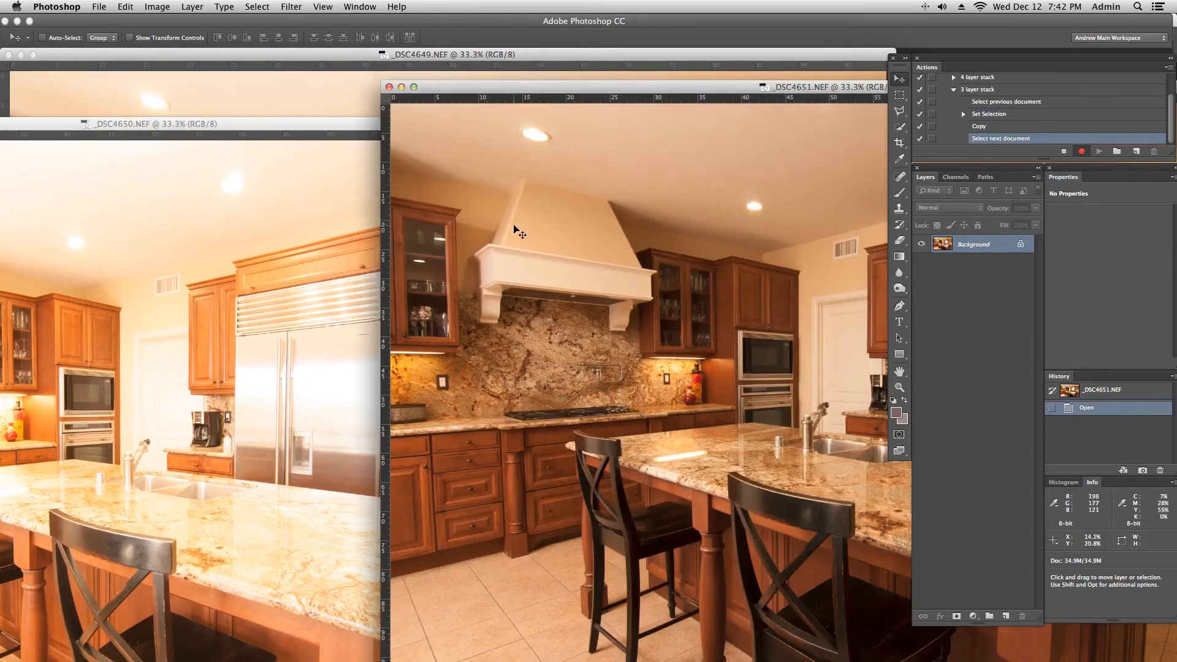
{"action": "key", "text": "super+v"}
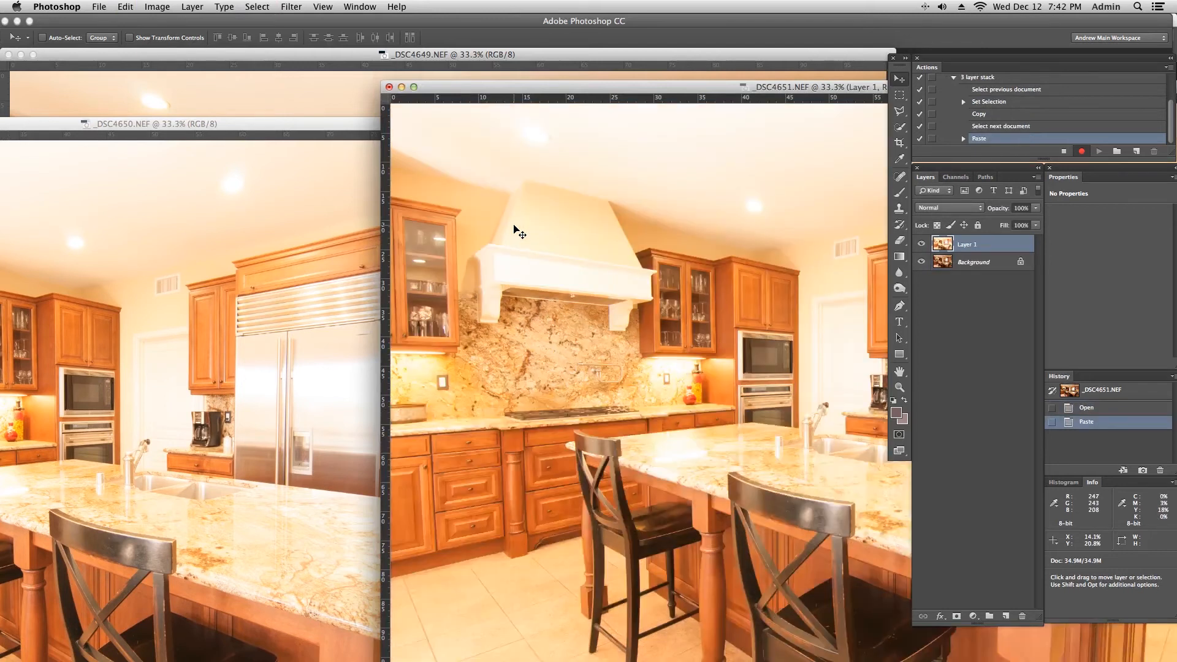
Bring _DSC4650.NEF back to the front and close it without saving changes.
{"action": "left_click_drag", "start_coordinate": [244, 125], "coordinate": [631, 127]}
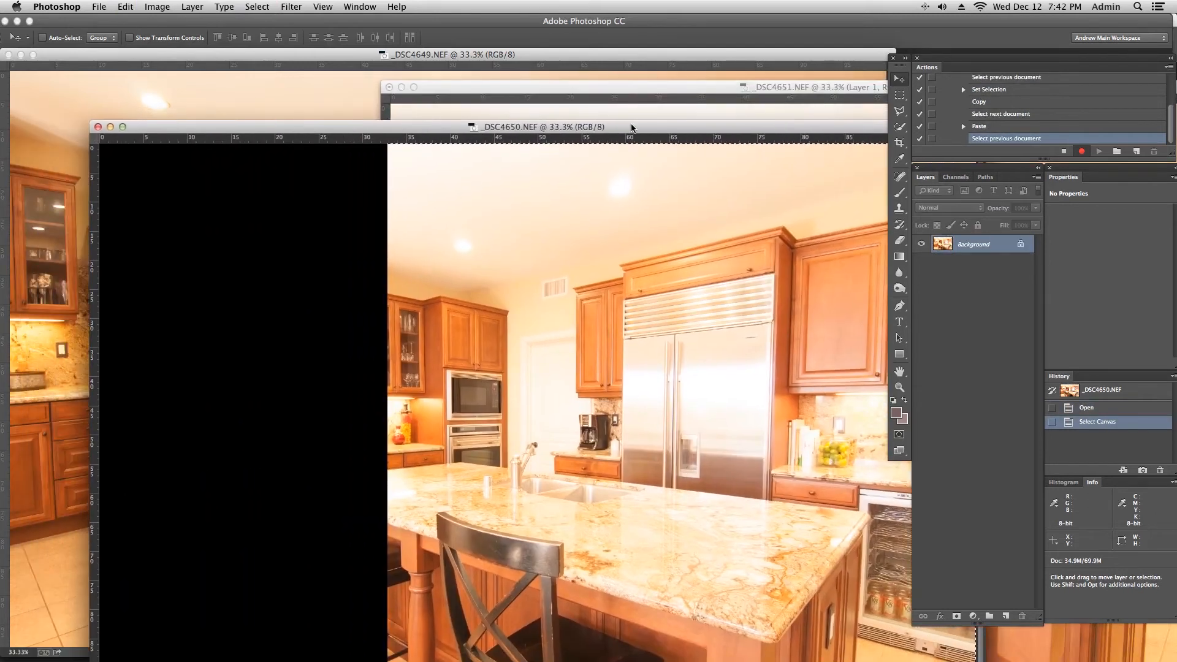
{"action": "left_click", "coordinate": [96, 129]}
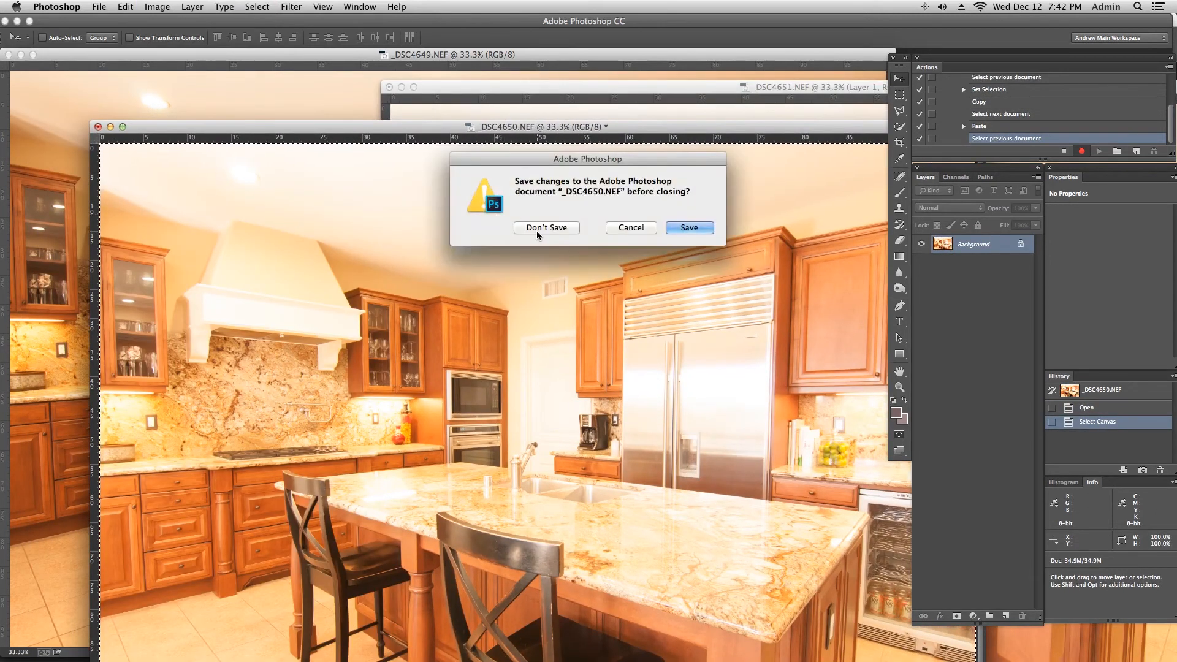
{"action": "left_click", "coordinate": [539, 231]}
Copy the entire _DSC4649.NEF image and paste it into _DSC4651.NEF as another layer.
{"action": "left_click", "coordinate": [257, 164]}
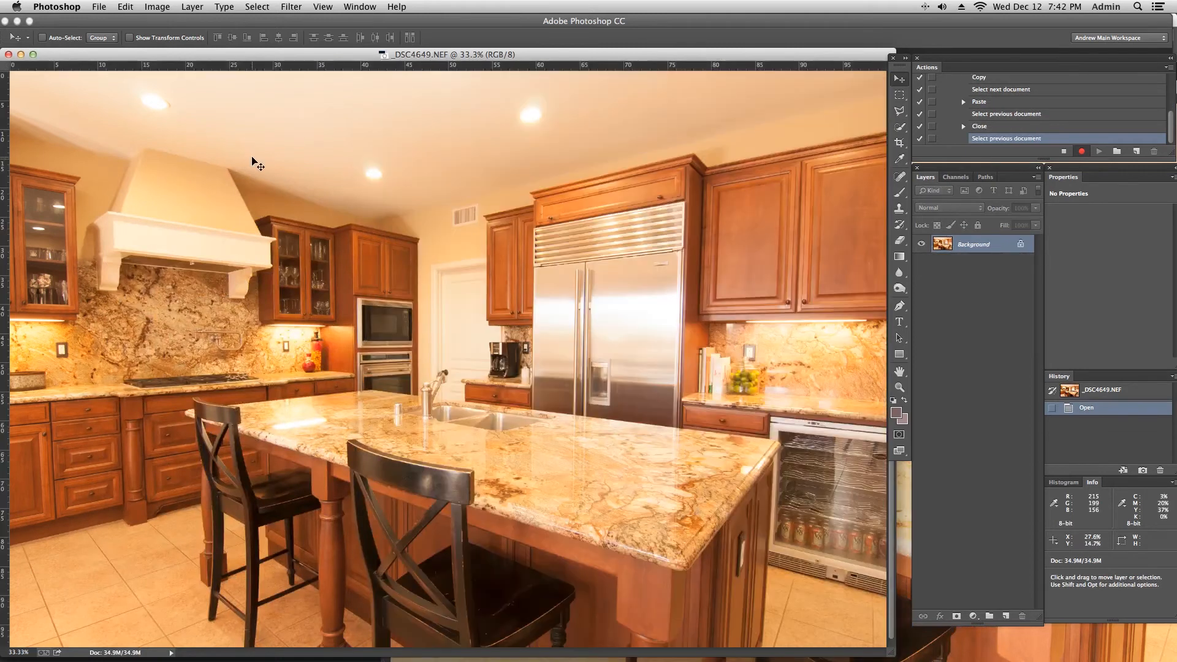
{"action": "key", "text": "super+a"}
{"action": "key", "text": "super+c"}
{"action": "left_click_drag", "start_coordinate": [598, 56], "coordinate": [368, 133]}
{"action": "left_click", "coordinate": [770, 200]}
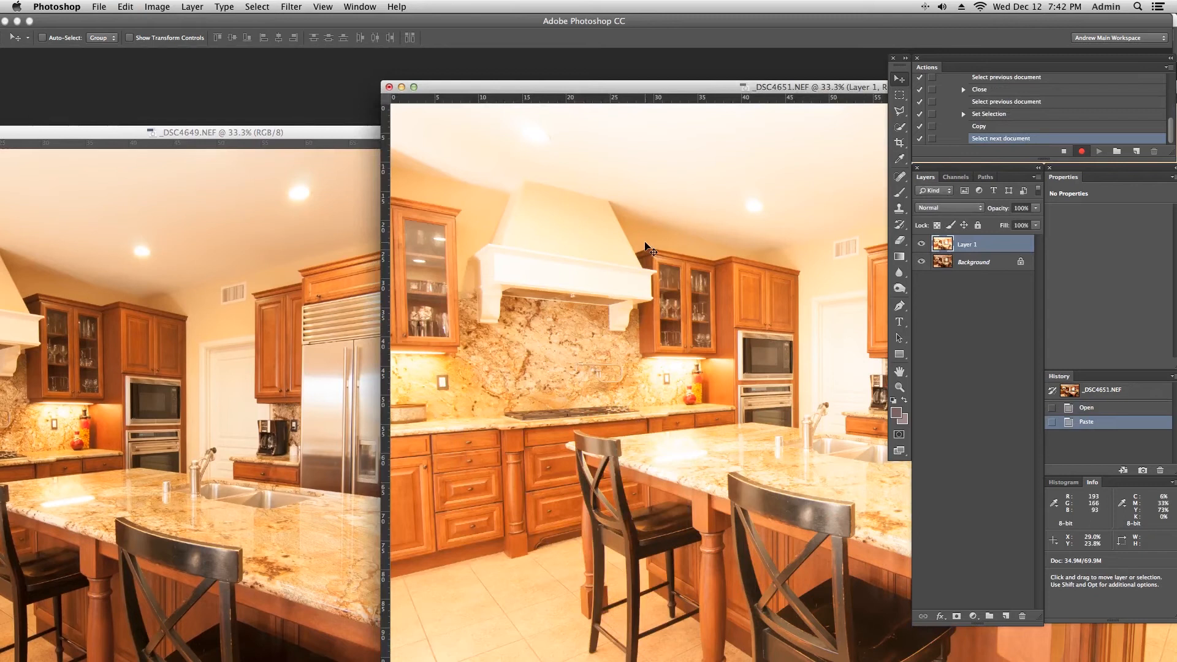
{"action": "key", "text": "super+v"}
Close _DSC4649.NEF without saving changes and stop recording the "3 layer stack" action.
{"action": "left_click_drag", "start_coordinate": [192, 131], "coordinate": [535, 128]}
{"action": "left_click", "coordinate": [118, 128]}
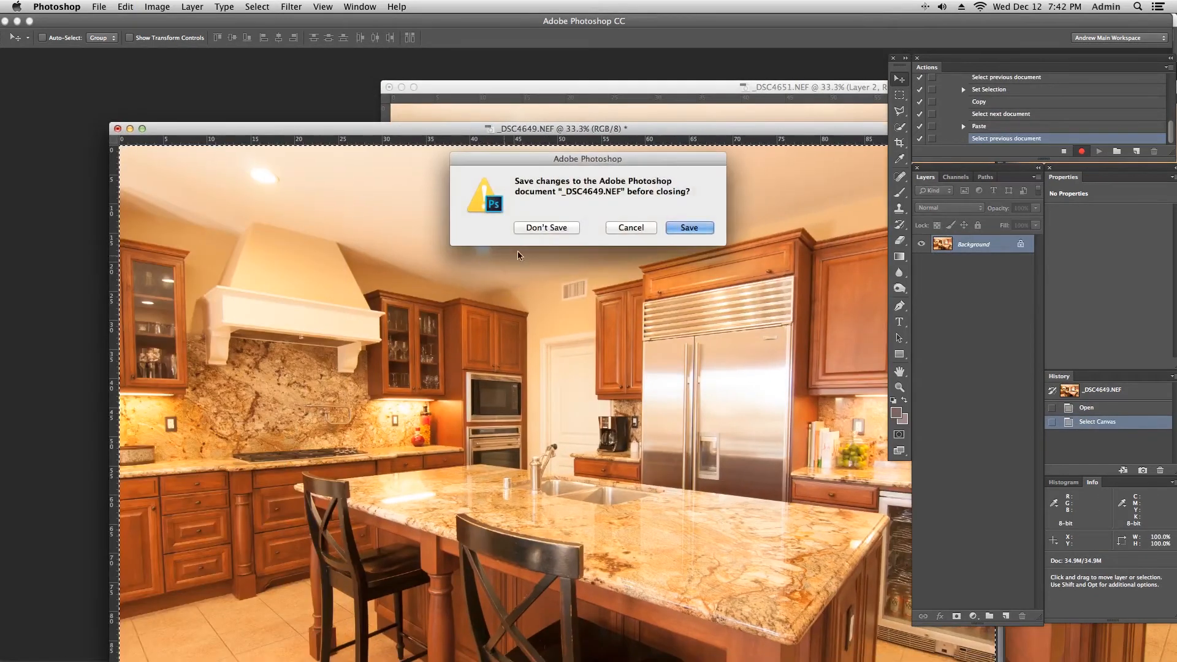
{"action": "left_click", "coordinate": [543, 228]}
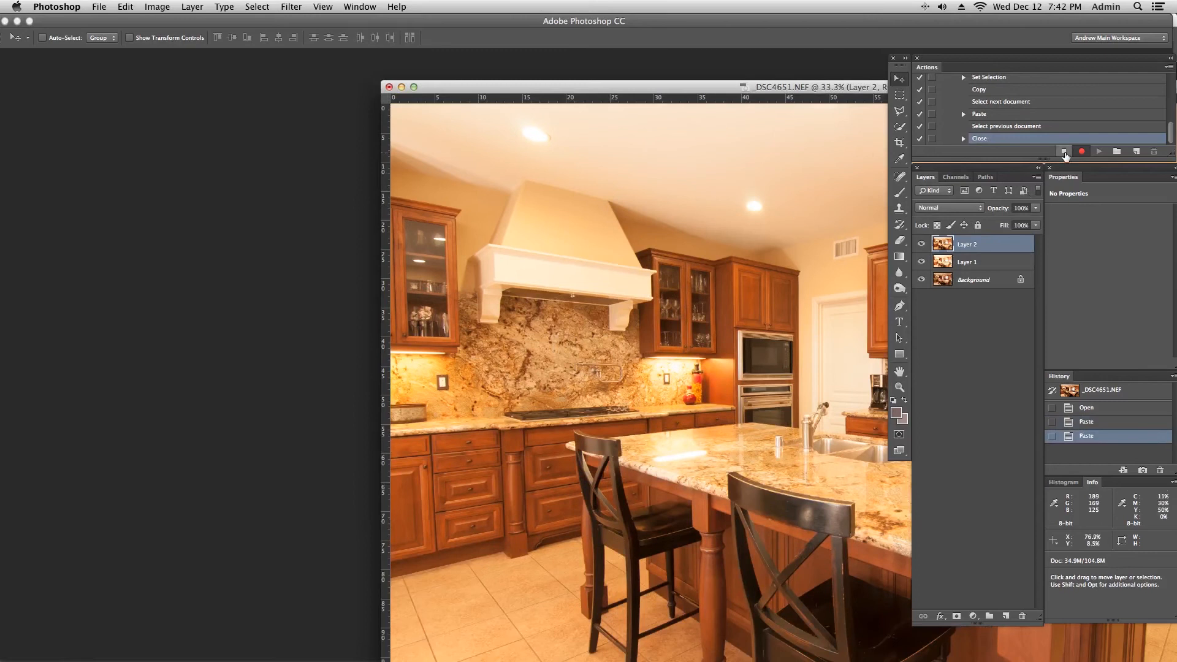
{"action": "left_click", "coordinate": [1065, 153]}
Reposition the stacked _DSC4651.NEF kitchen document and close it without saving.
{"action": "left_click_drag", "start_coordinate": [450, 88], "coordinate": [96, 80]}
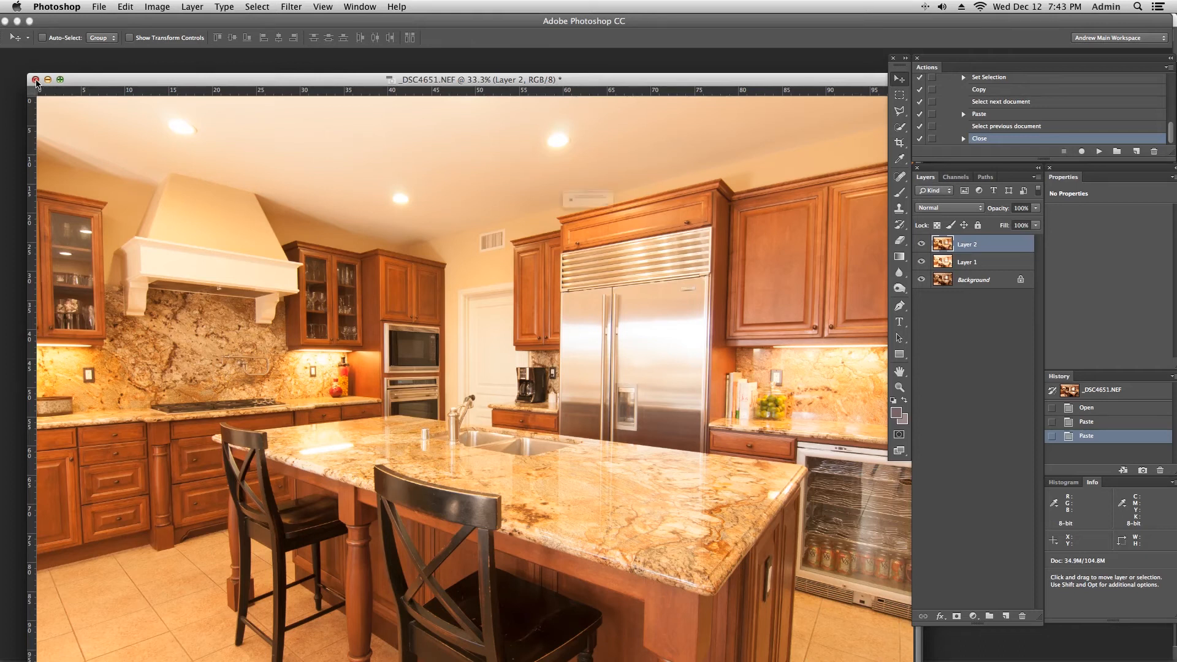
{"action": "left_click", "coordinate": [35, 80]}
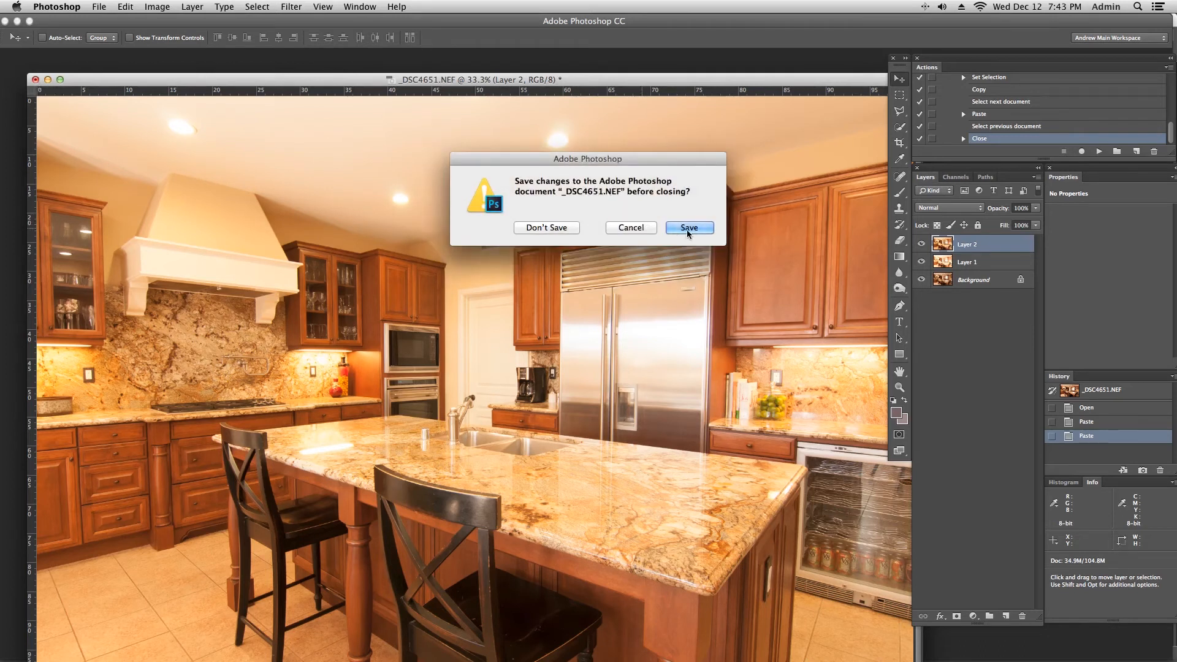
{"action": "left_click", "coordinate": [569, 228]}
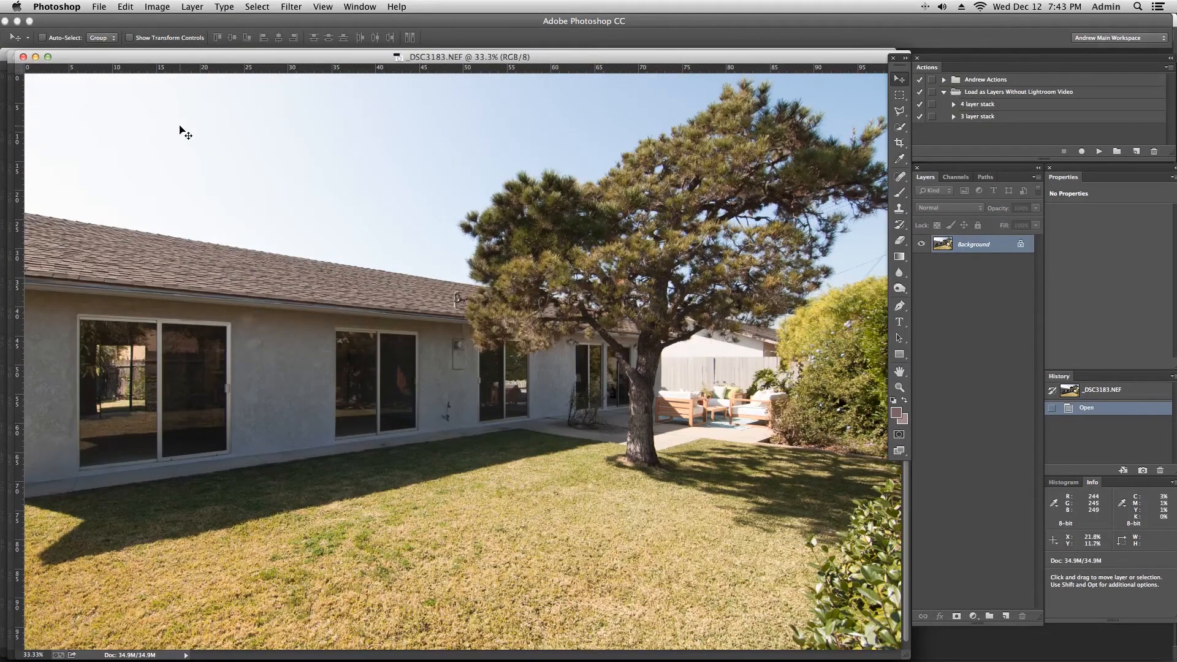
{"action": "left_click", "coordinate": [99, 7]}
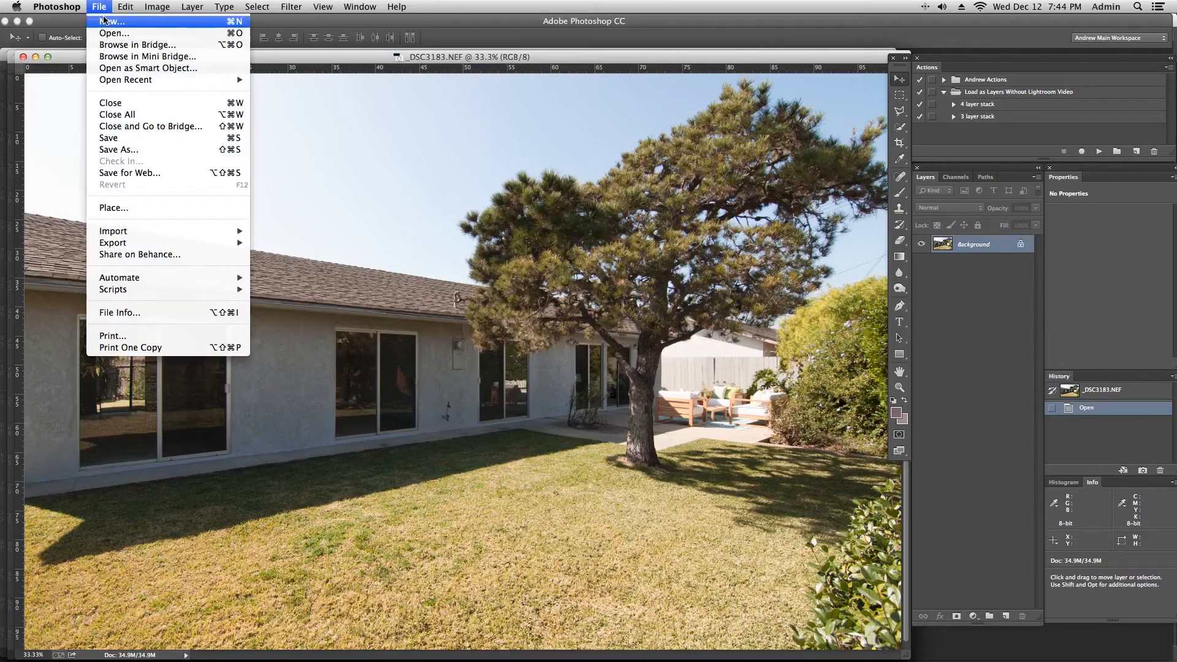
{"action": "mouse_move", "coordinate": [167, 293]}
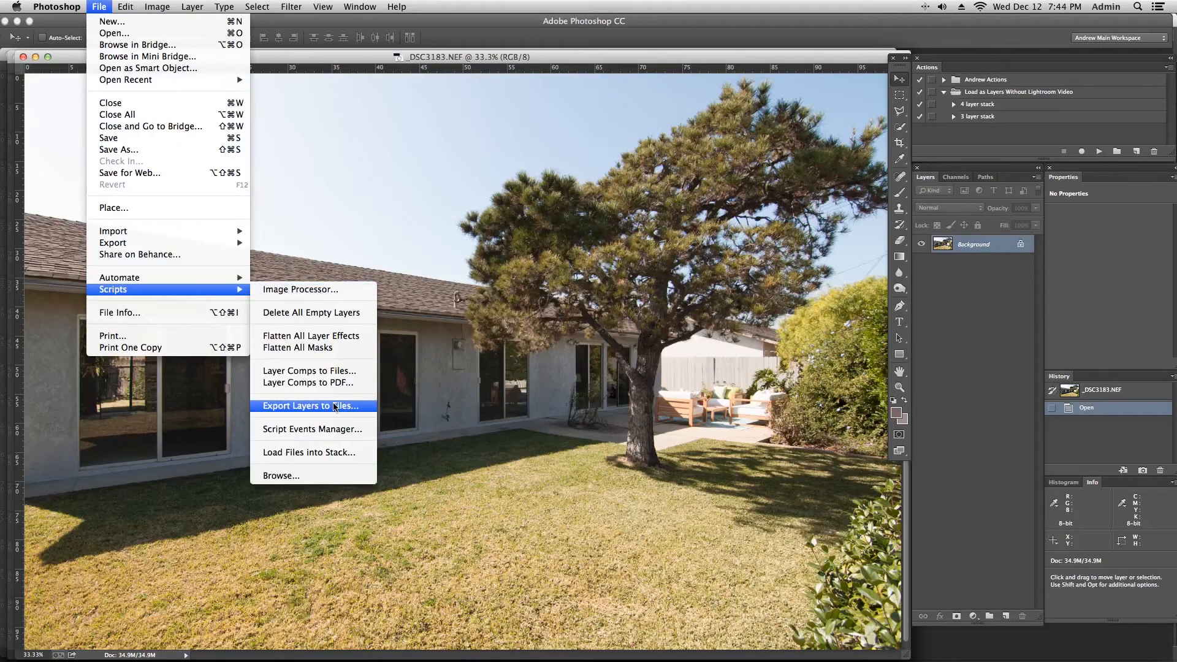
{"action": "left_click", "coordinate": [329, 451]}
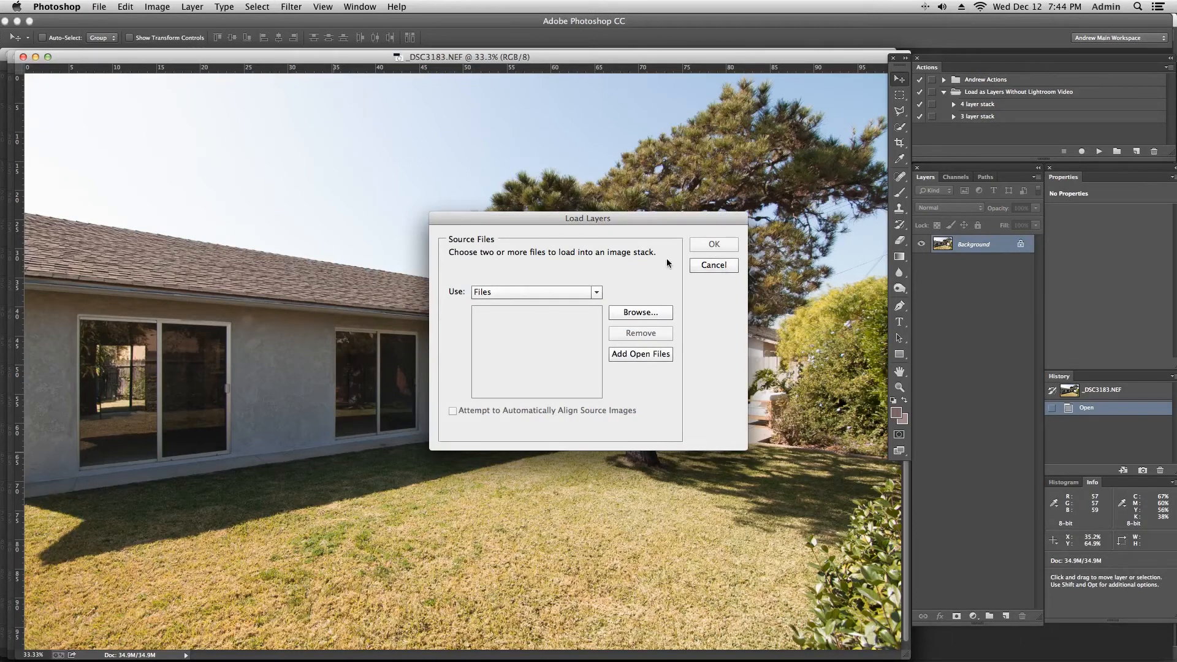
{"action": "left_click", "coordinate": [730, 265]}
{"action": "left_click", "coordinate": [713, 266]}
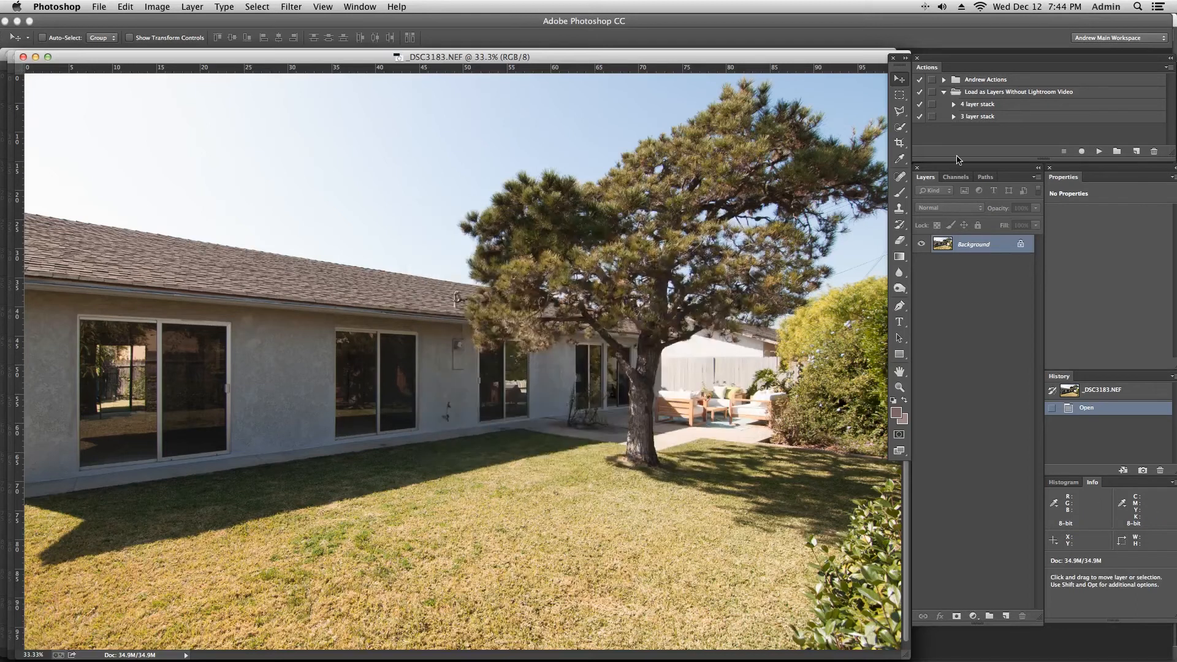
Play the "3 layer stack" action on the open yard photos and check Layer 2 and Layer 1 by toggling their visibility.
{"action": "left_click", "coordinate": [981, 118]}
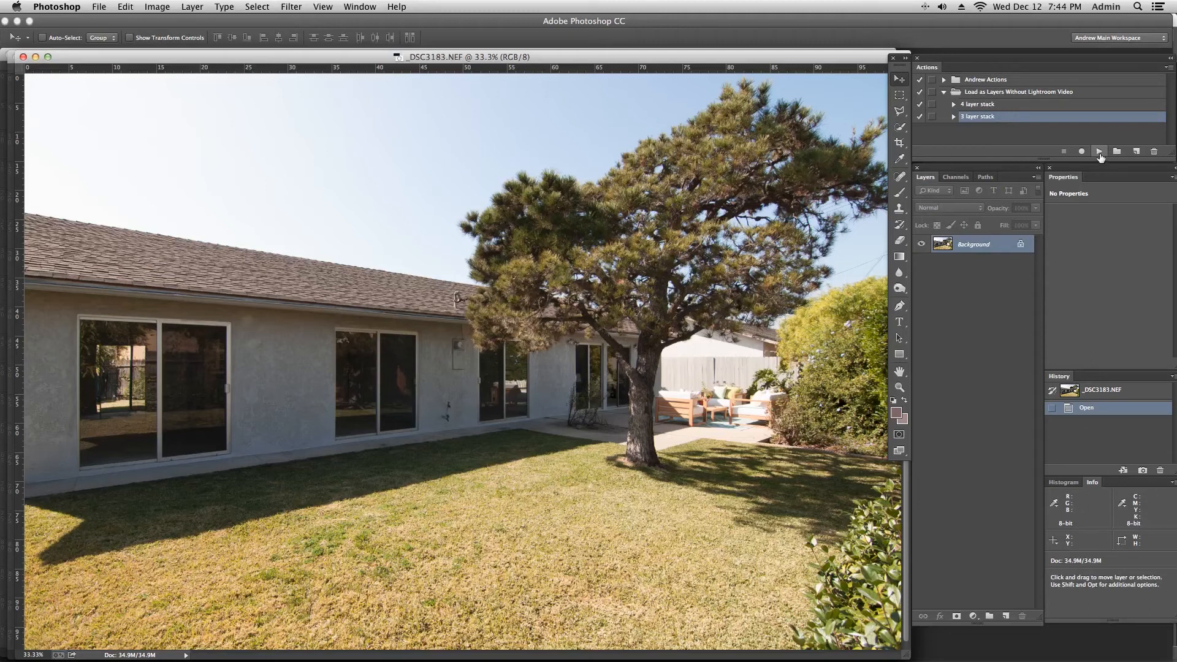
{"action": "left_click", "coordinate": [1099, 152]}
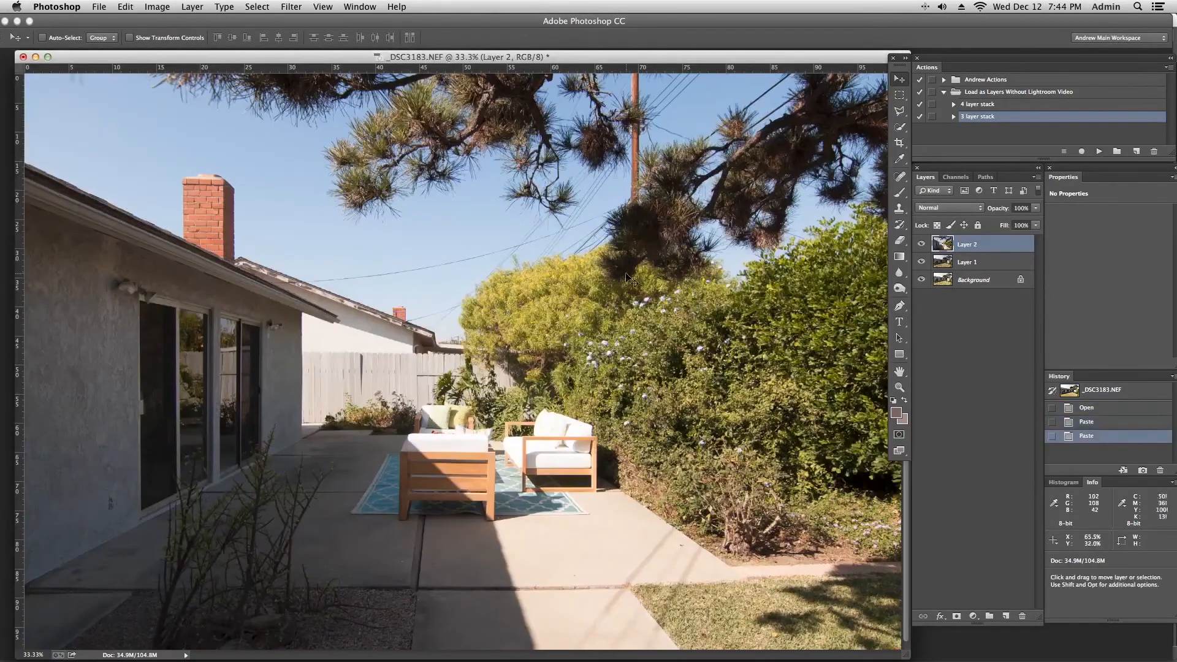
{"action": "left_click", "coordinate": [921, 244]}
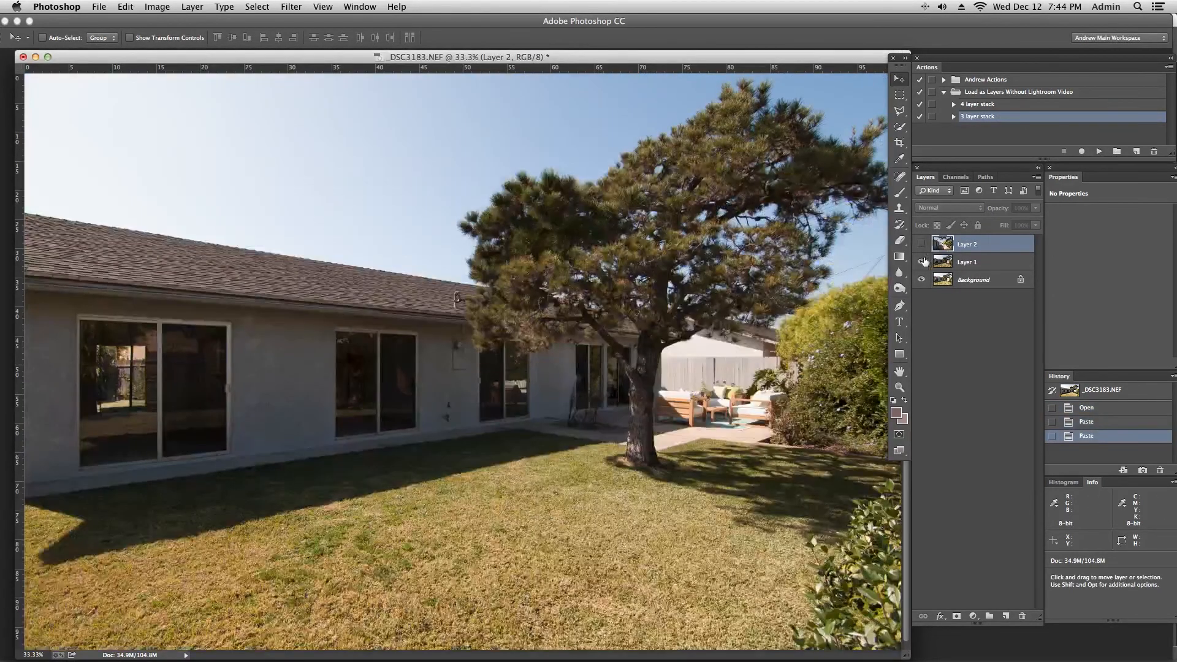
{"action": "left_click", "coordinate": [923, 262]}
{"action": "left_click", "coordinate": [922, 244]}
{"action": "left_click", "coordinate": [922, 261]}
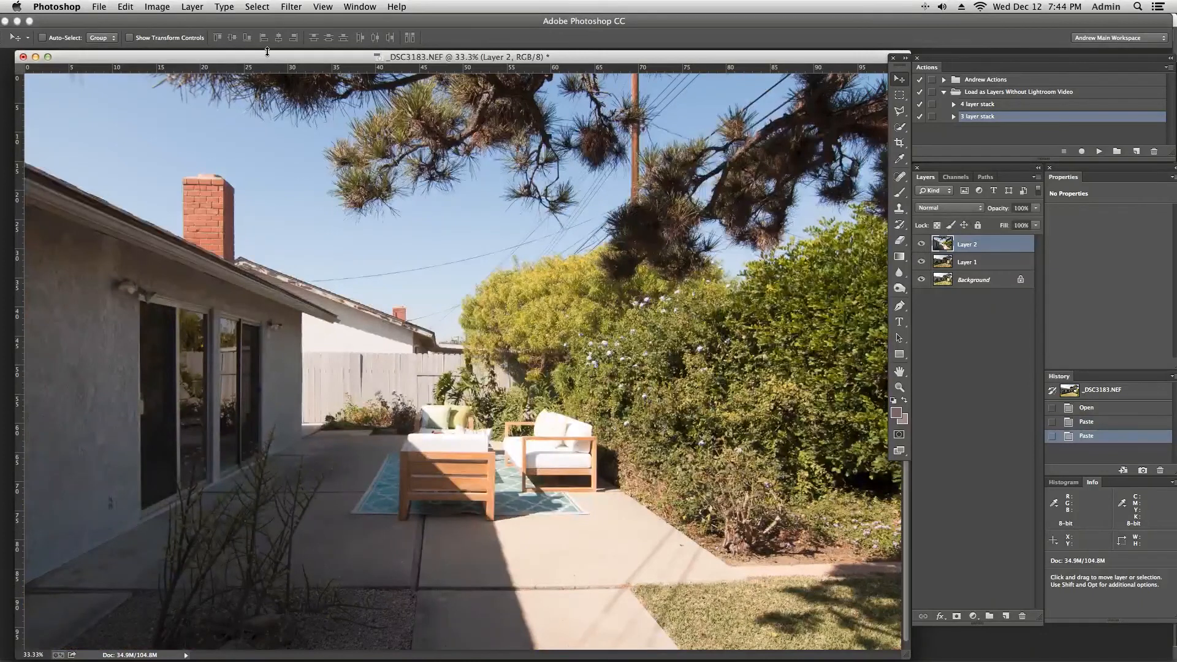
{"action": "mouse_move", "coordinate": [266, 57]}
{"action": "left_mouse_down"}
{"action": "mouse_move", "coordinate": [335, 415]}
{"action": "mouse_move", "coordinate": [263, 116]}
{"action": "mouse_move", "coordinate": [297, 79]}
{"action": "mouse_move", "coordinate": [262, 66]}
{"action": "left_mouse_up"}
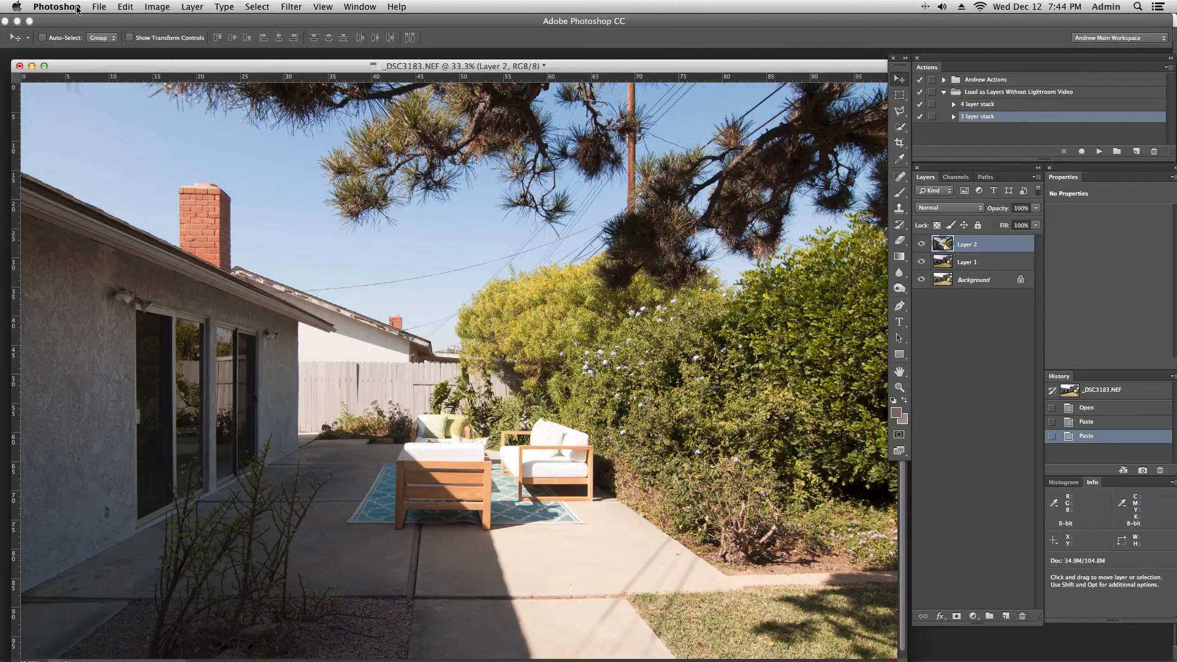
Open the Load Files into Stack script and add the currently open files as its source files.
{"action": "left_click", "coordinate": [99, 7]}
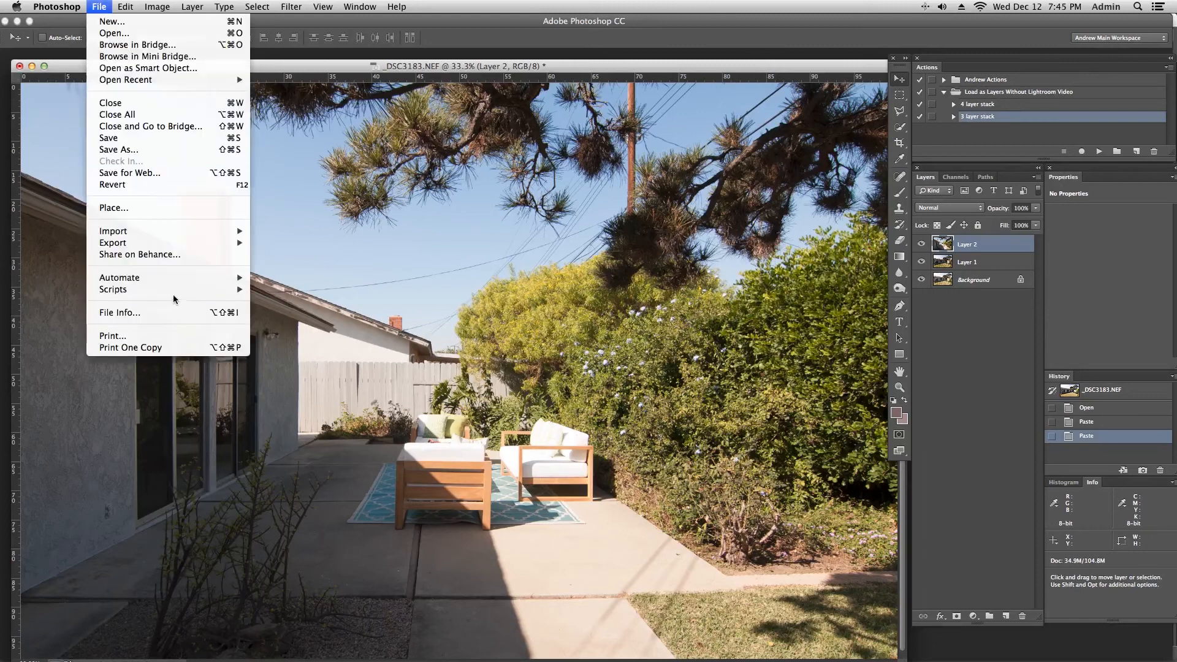
{"action": "mouse_move", "coordinate": [175, 289]}
{"action": "left_click", "coordinate": [325, 457]}
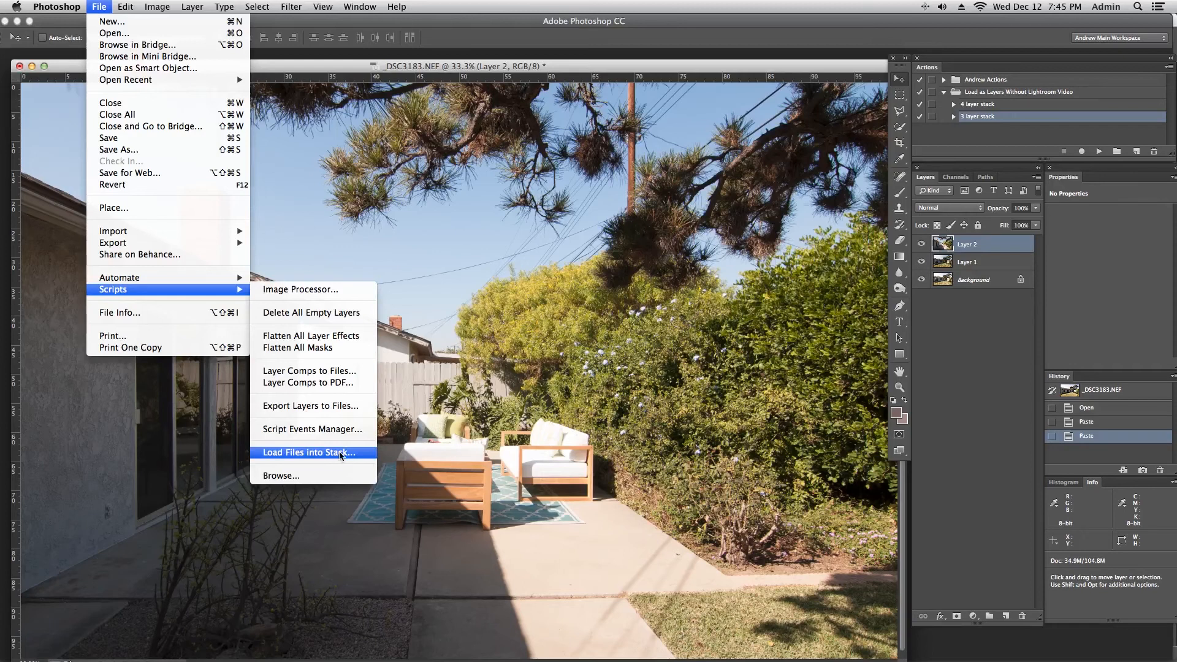
{"action": "left_click", "coordinate": [341, 454]}
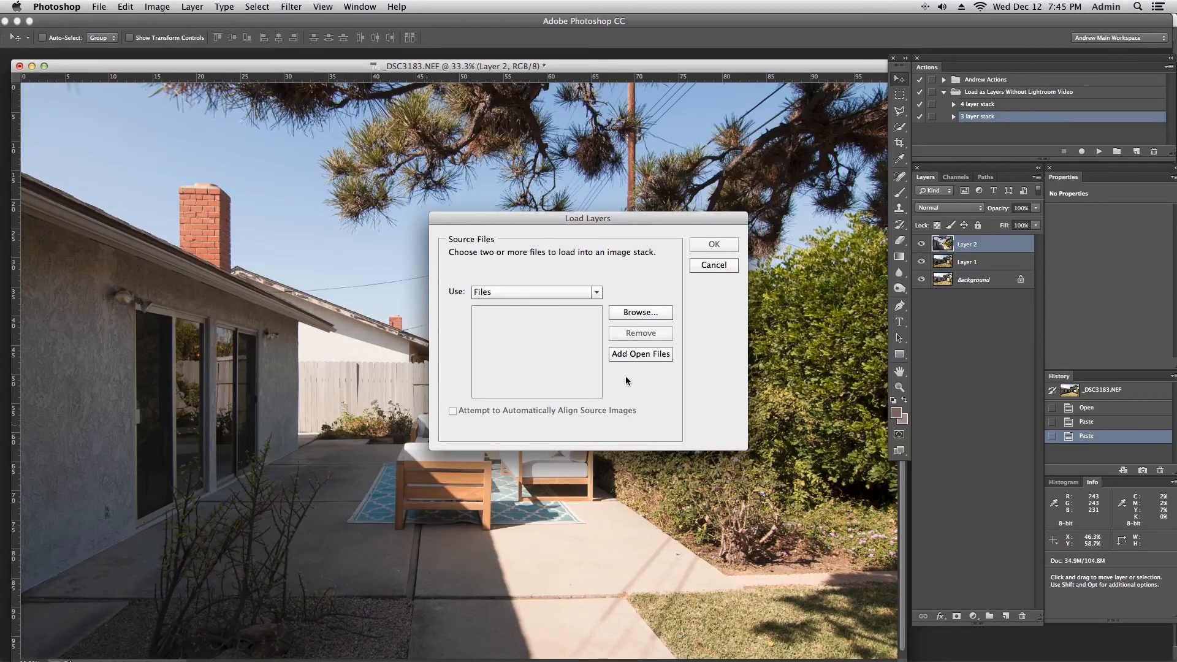
{"action": "left_click_drag", "start_coordinate": [593, 219], "coordinate": [479, 214]}
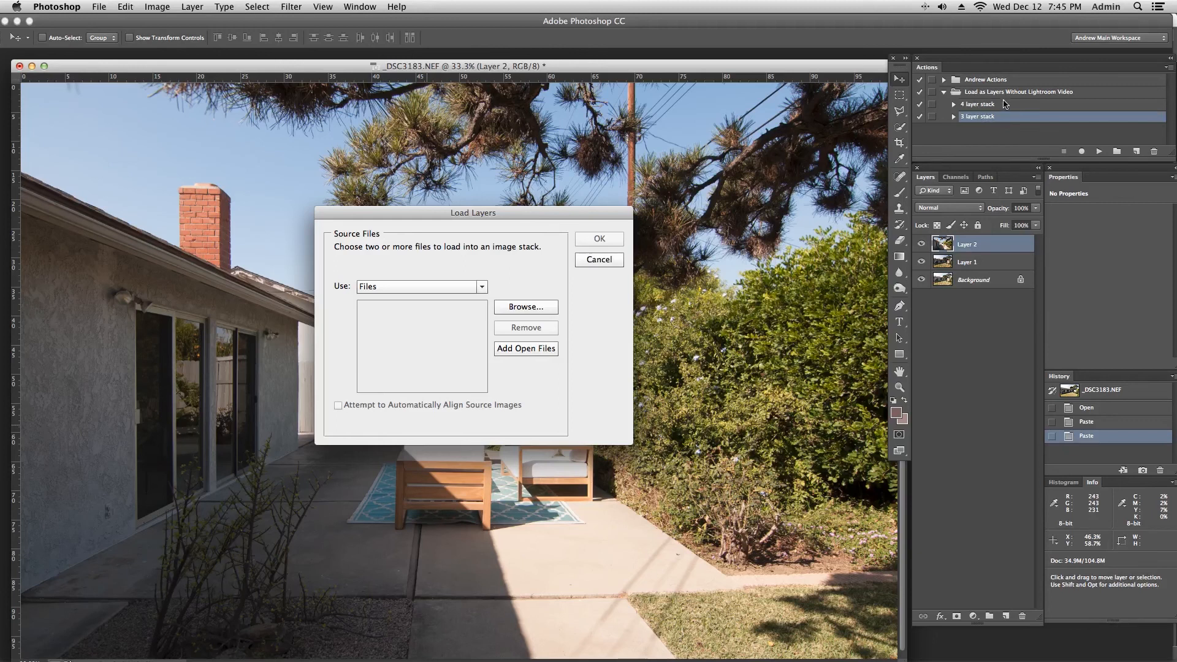
{"action": "left_click_drag", "start_coordinate": [434, 207], "coordinate": [355, 161]}
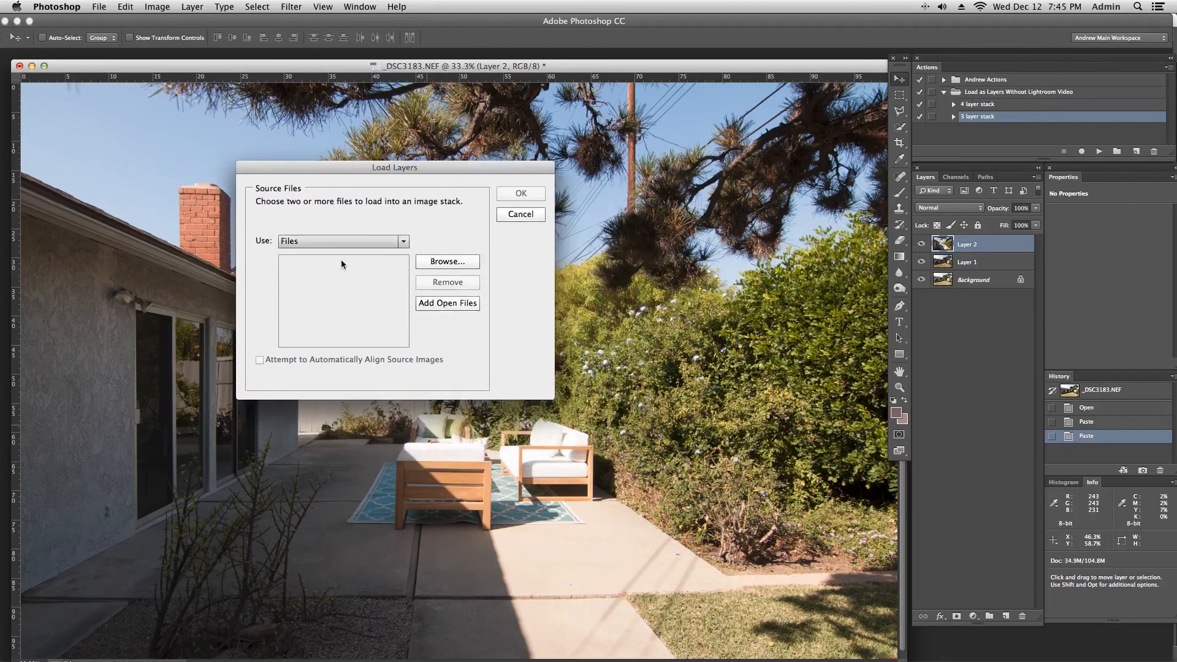
{"action": "left_click", "coordinate": [435, 307]}
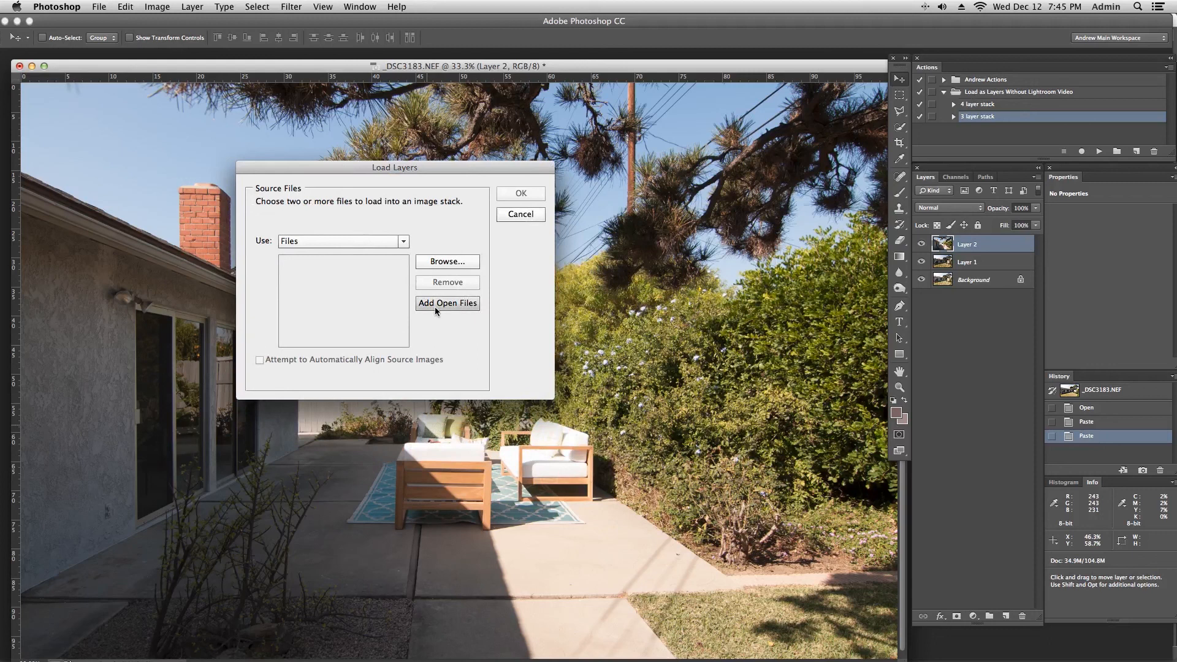